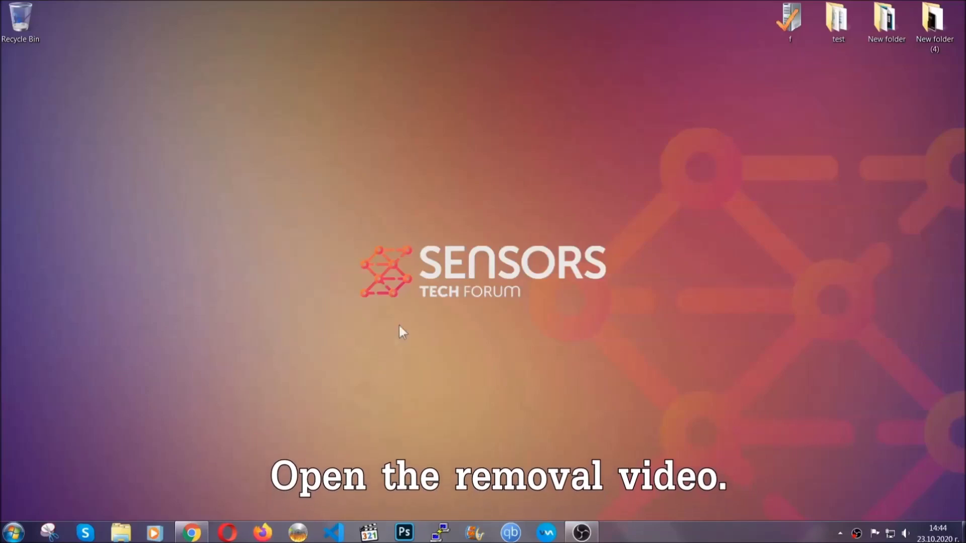
- Follow the video's sensorstechforum.com description link and launch the downloaded SpyHunter-Installer.exe
{"action": "left_click", "coordinate": [192, 534]}
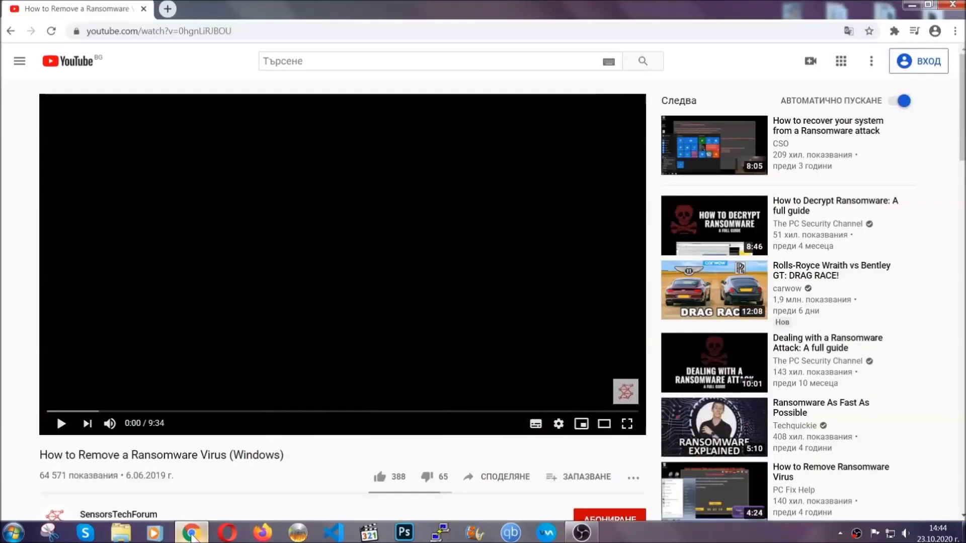
{"action": "scroll", "coordinate": [173, 409], "scroll_direction": "down", "scroll_amount": 3}
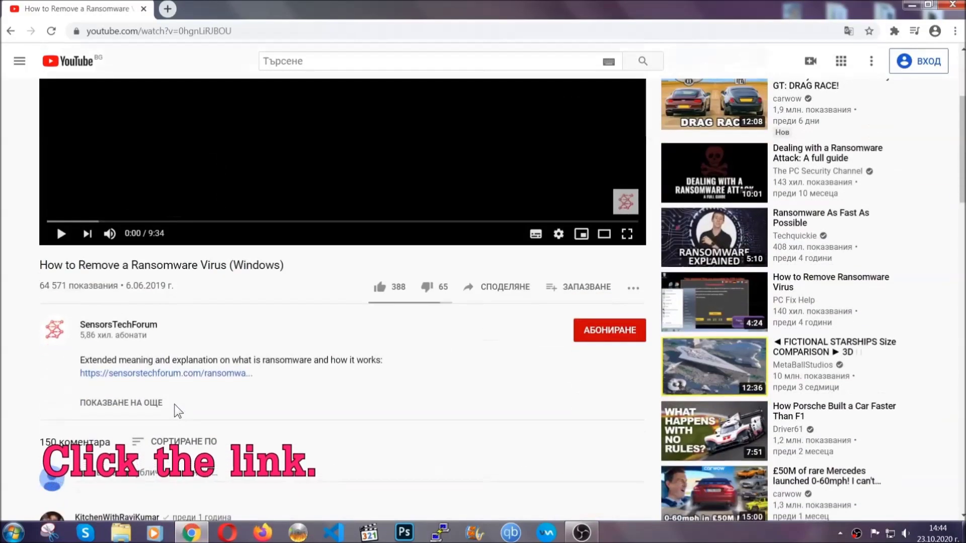
{"action": "left_click", "coordinate": [191, 375]}
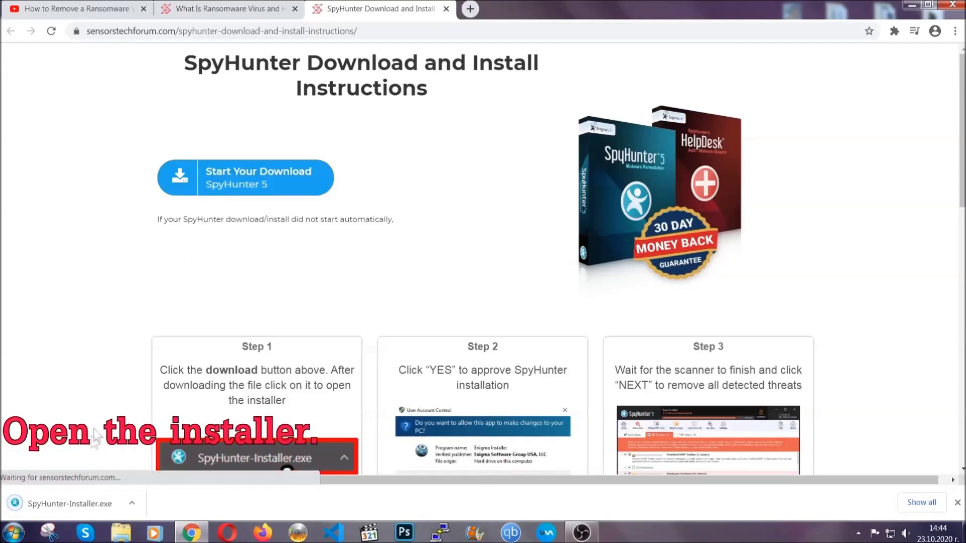
{"action": "left_click", "coordinate": [68, 502]}
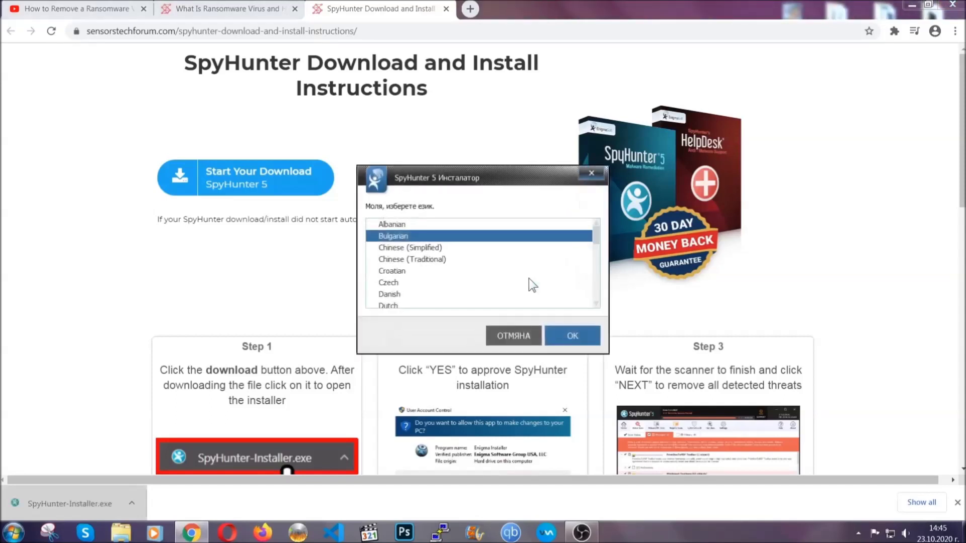
- Install SpyHunter 5 in English with the EULA accepted, through to the finish screen
{"action": "scroll", "coordinate": [498, 277], "scroll_direction": "down", "scroll_amount": 2}
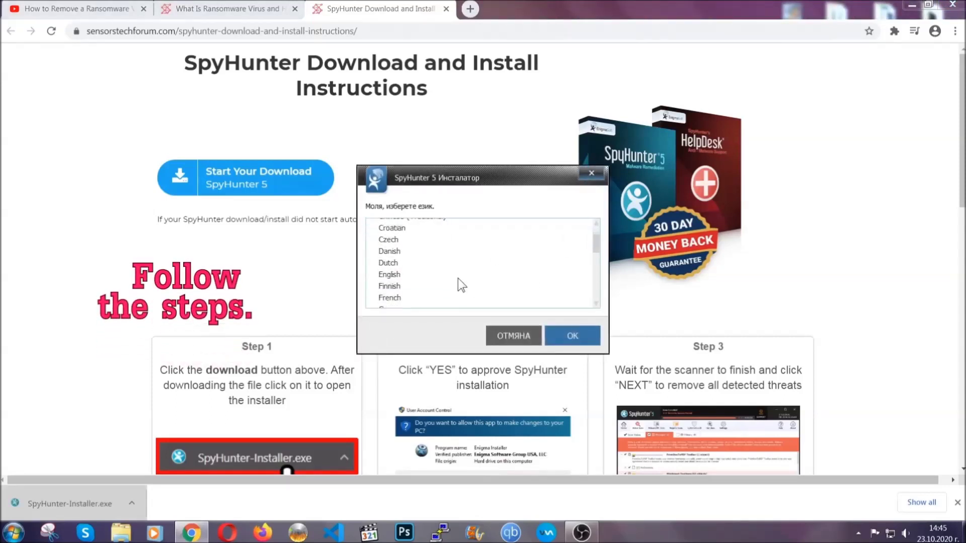
{"action": "left_click", "coordinate": [455, 276]}
{"action": "left_click", "coordinate": [569, 335]}
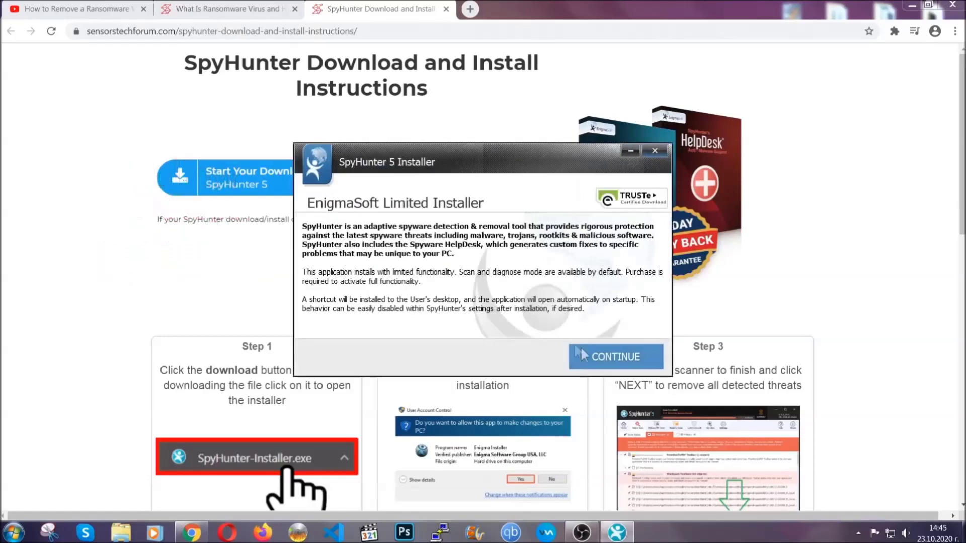
{"action": "left_click", "coordinate": [581, 352]}
{"action": "left_click", "coordinate": [555, 326]}
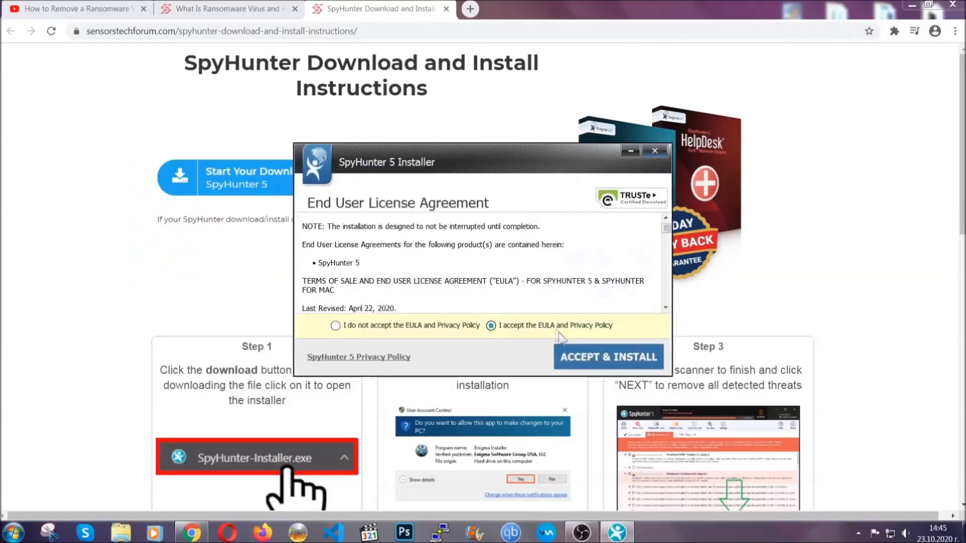
{"action": "left_click", "coordinate": [578, 357]}
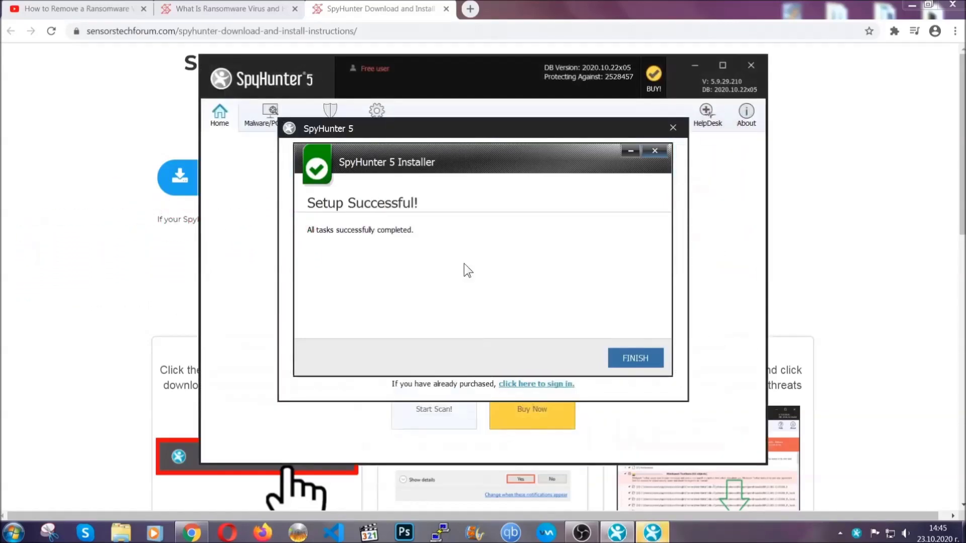
{"action": "left_click", "coordinate": [618, 361]}
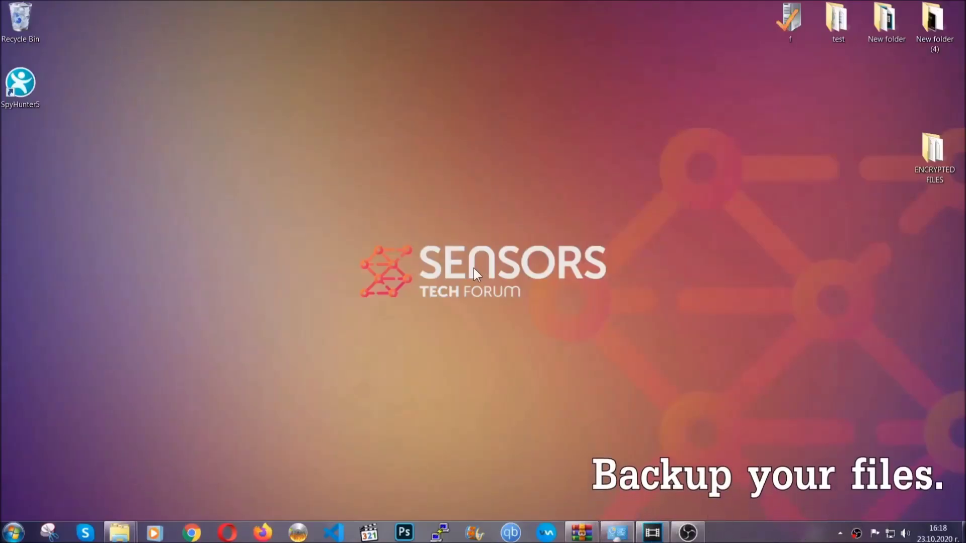
- Copy all six .efji files from the ENCRYPTED FILES folder
{"action": "double_click", "coordinate": [928, 155]}
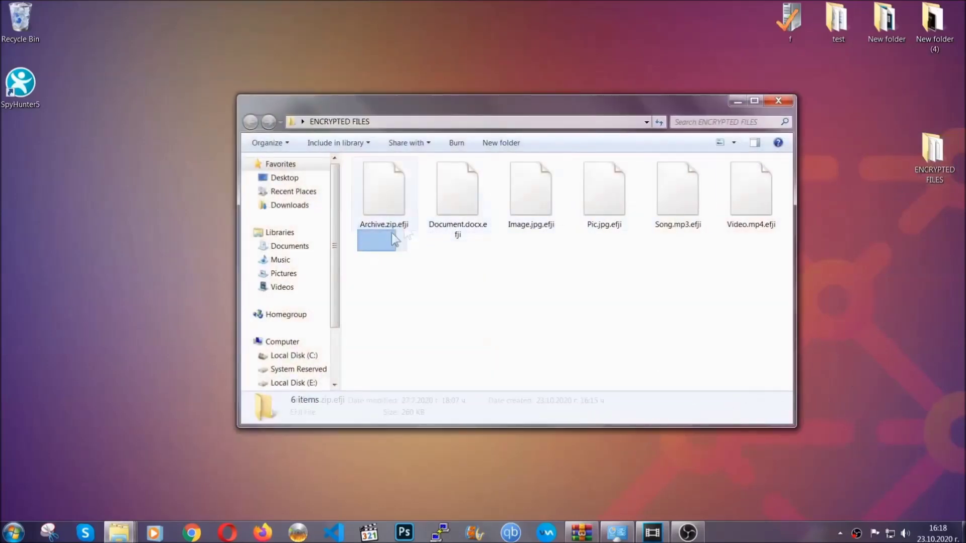
{"action": "left_click_drag", "start_coordinate": [395, 240], "coordinate": [755, 179]}
{"action": "right_click", "coordinate": [755, 179]}
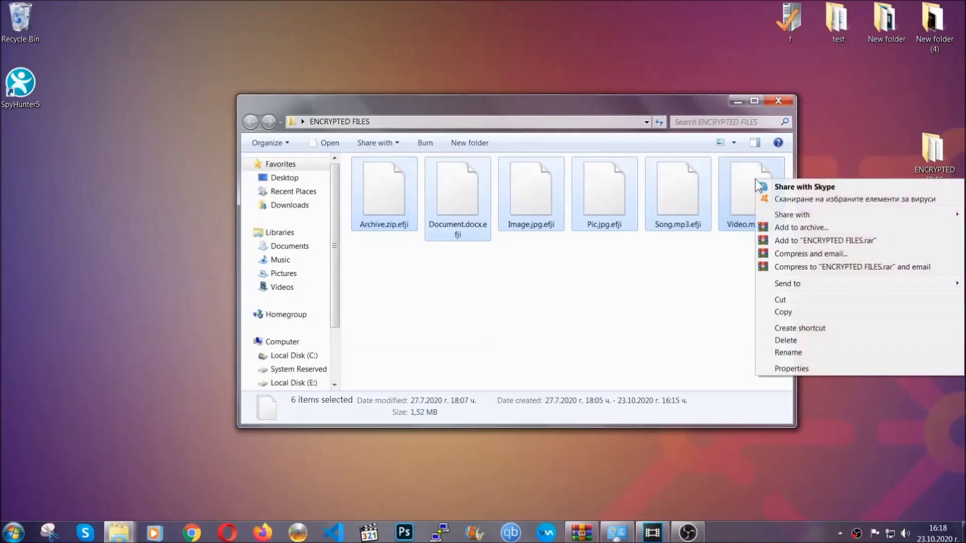
{"action": "left_click", "coordinate": [782, 313]}
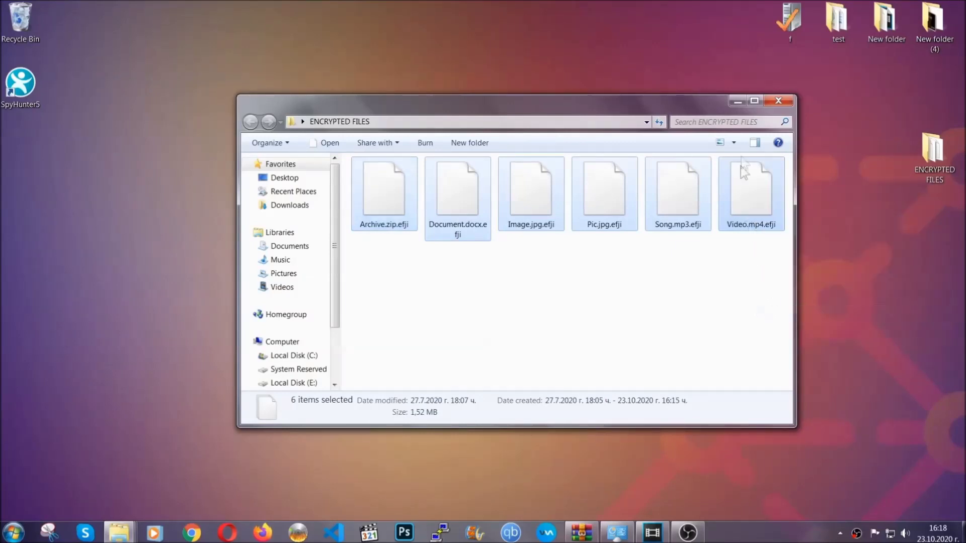
{"action": "left_click", "coordinate": [739, 102]}
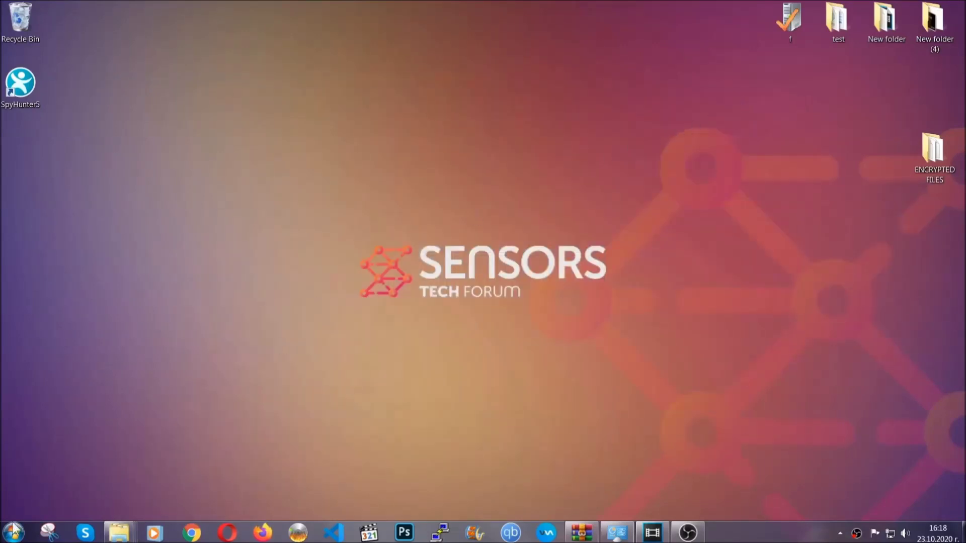
- Paste the copied files onto FLASH DRIVE (H:) and close the drive window
{"action": "left_click", "coordinate": [13, 531]}
{"action": "left_click", "coordinate": [183, 378]}
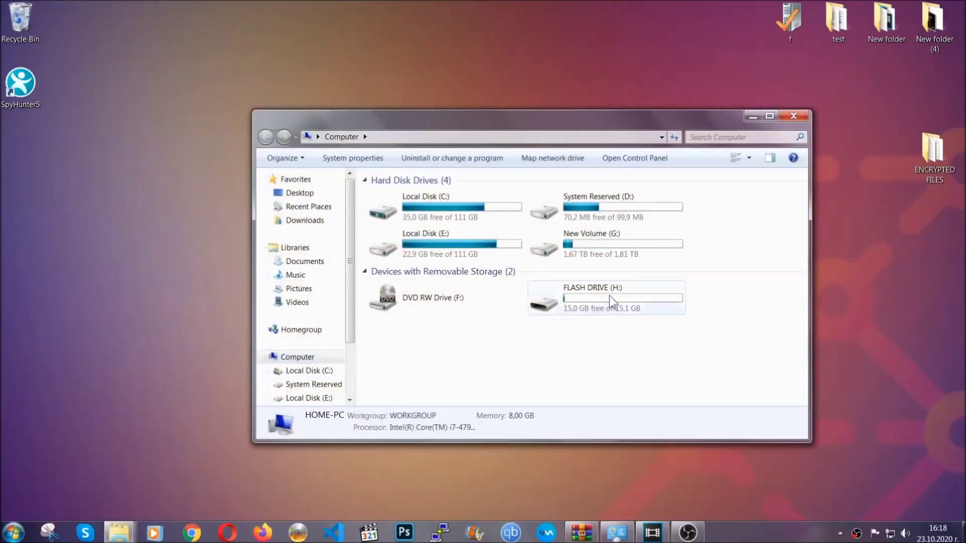
{"action": "double_click", "coordinate": [608, 295]}
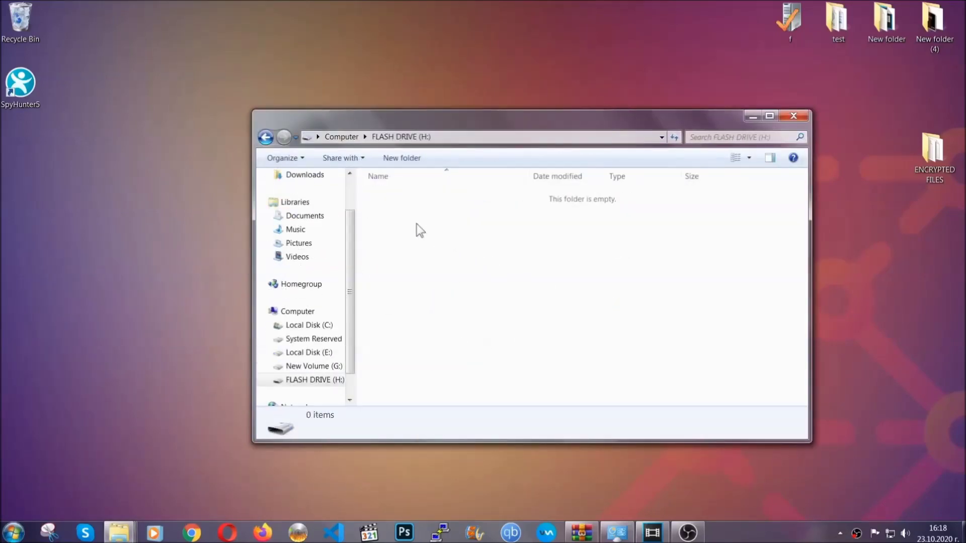
{"action": "right_click", "coordinate": [417, 224]}
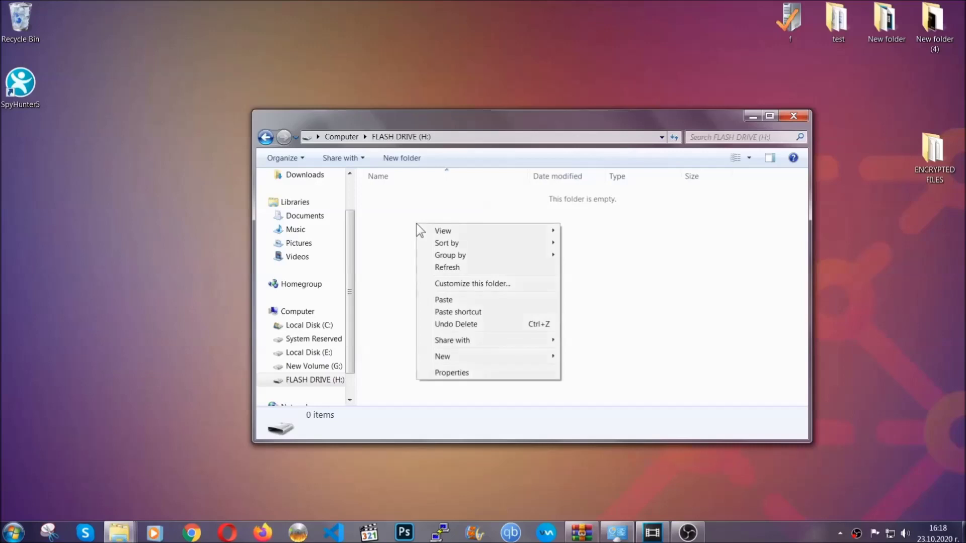
{"action": "left_click", "coordinate": [439, 300]}
{"action": "left_click", "coordinate": [439, 300]}
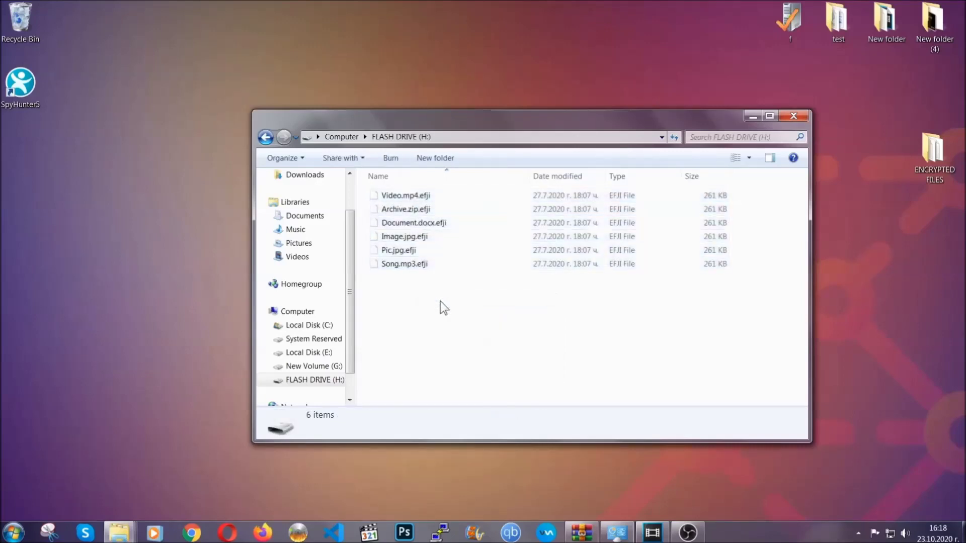
{"action": "left_click", "coordinate": [794, 117]}
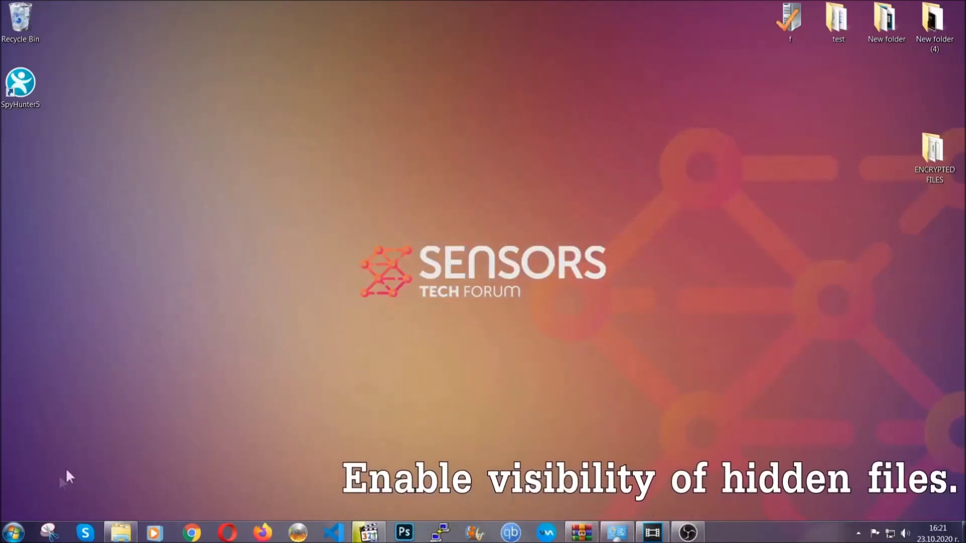
- Find 'show hidden files and folders' from Start and apply Show hidden files, folders, and drives
{"action": "left_click", "coordinate": [13, 533]}
{"action": "left_click", "coordinate": [40, 497]}
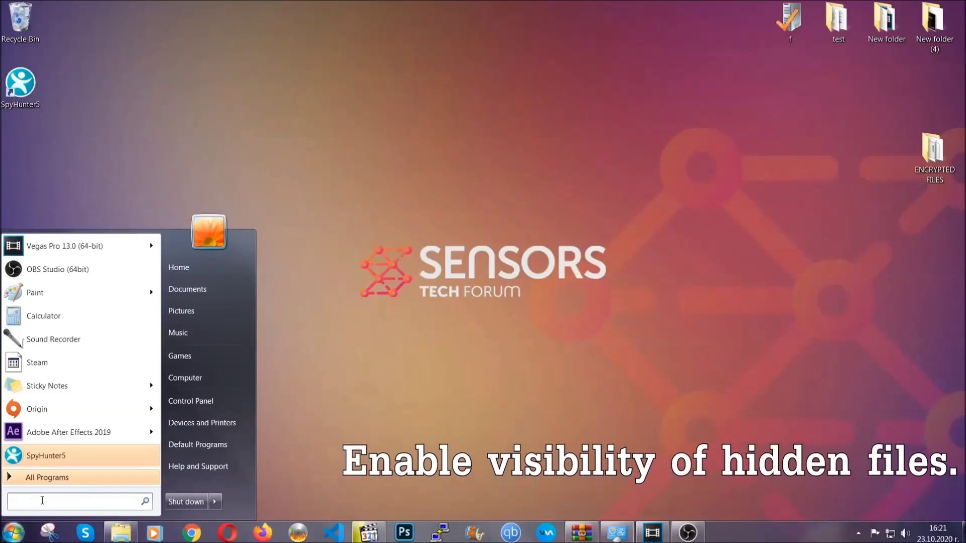
{"action": "type", "text": "showh"}
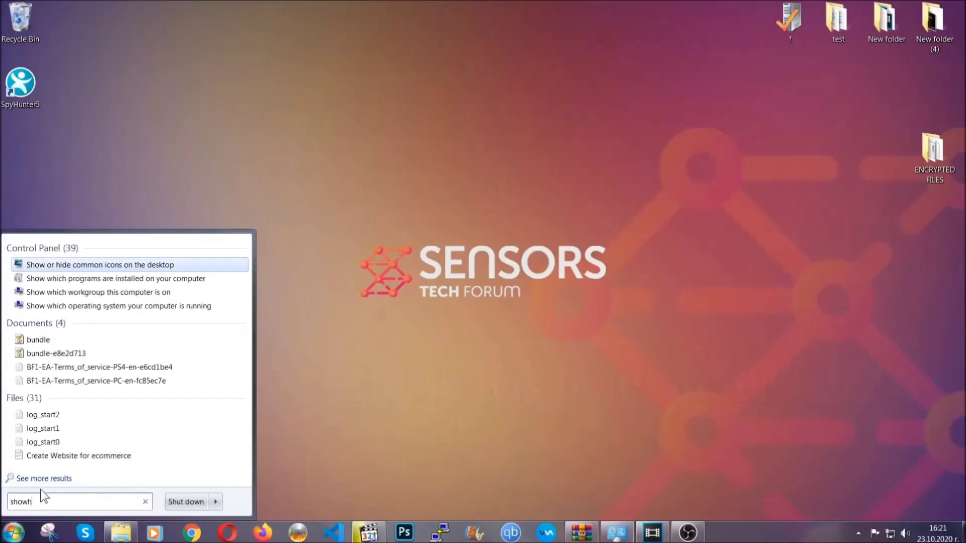
{"action": "key", "text": "BackSpace"}
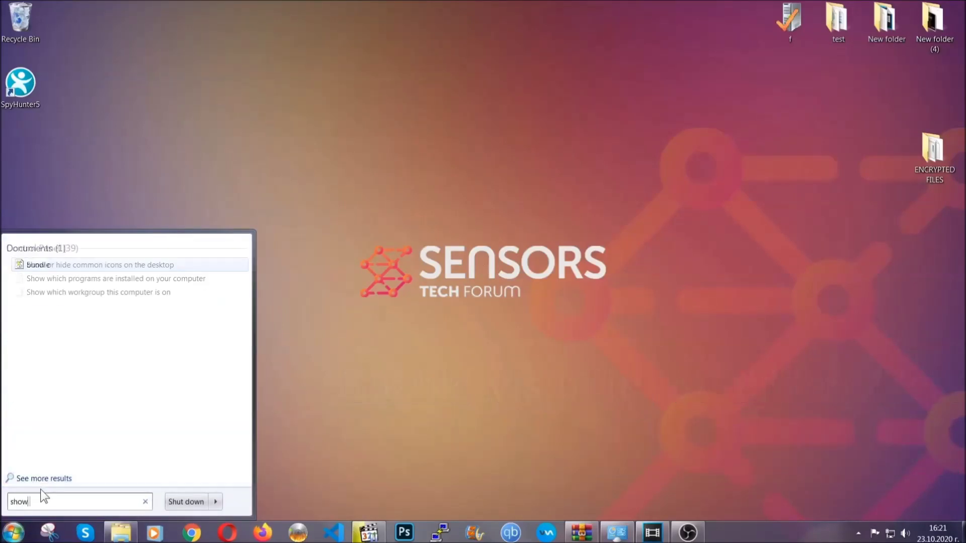
{"action": "type", "text": "hidden files and folders"}
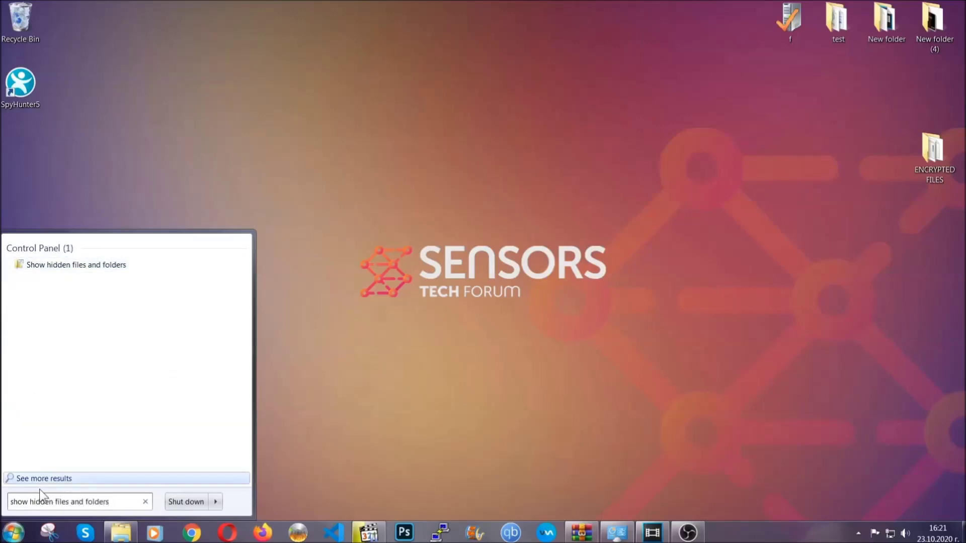
{"action": "left_click", "coordinate": [114, 268]}
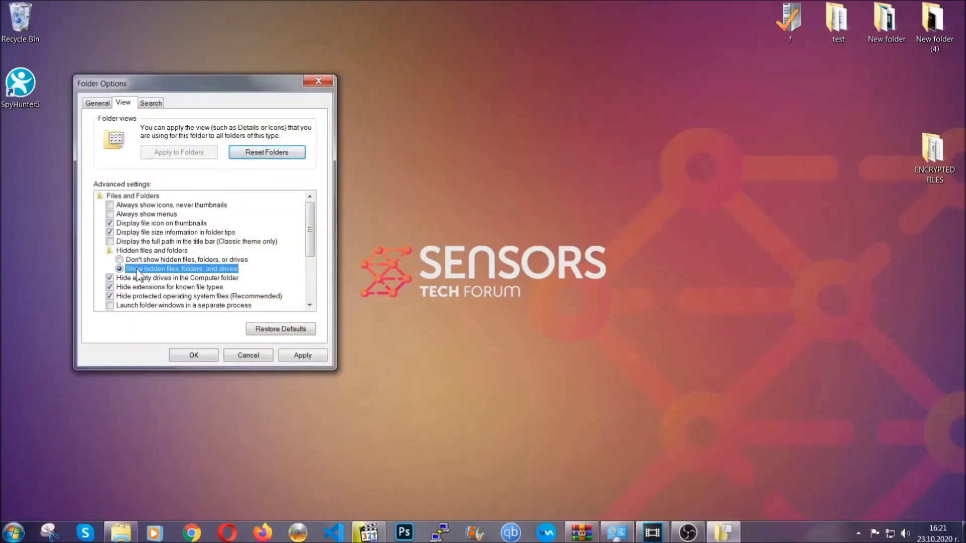
{"action": "left_click", "coordinate": [299, 358]}
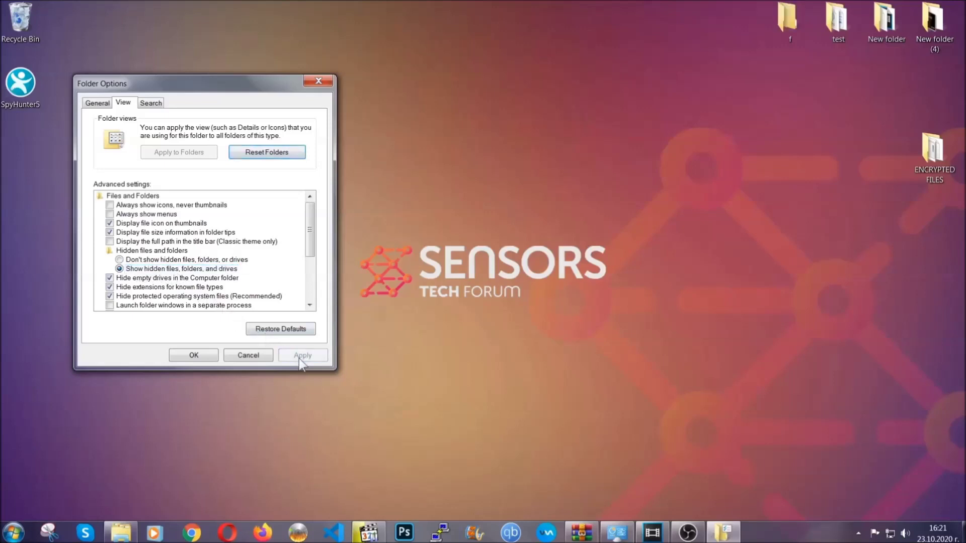
{"action": "left_click", "coordinate": [193, 355]}
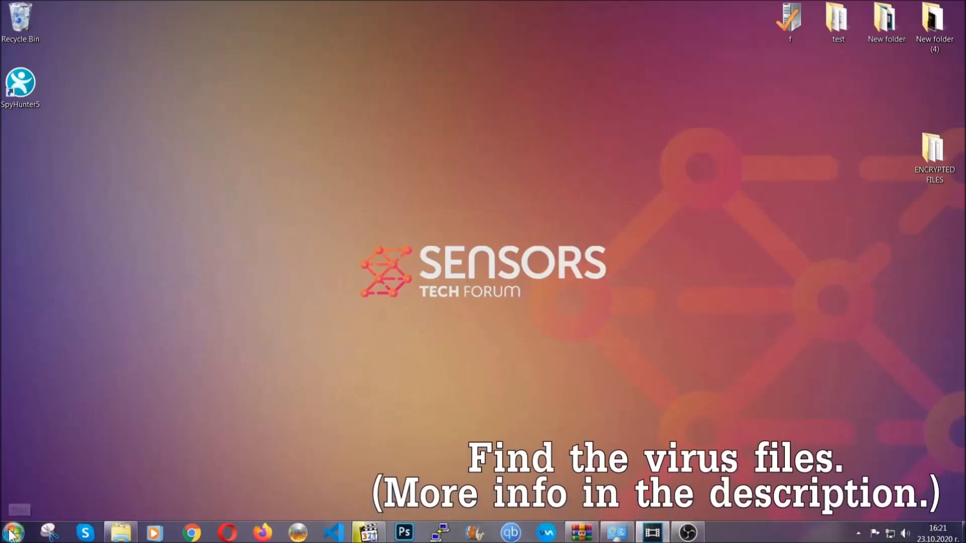
{"action": "key", "text": "super"}
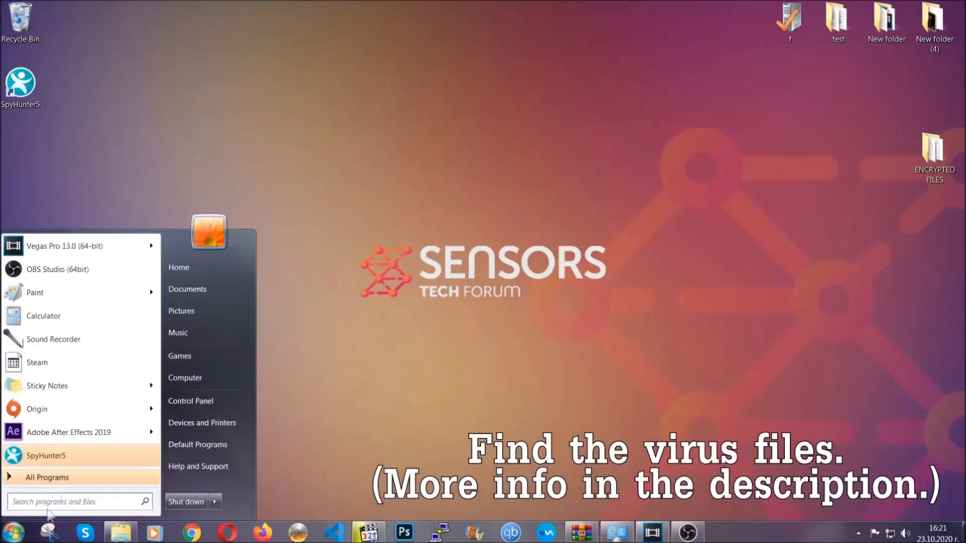
- Search Computer for 'fileextension:exe Example Vir' and select the EXAMPLE VIRUS NAME result
{"action": "left_click", "coordinate": [198, 376]}
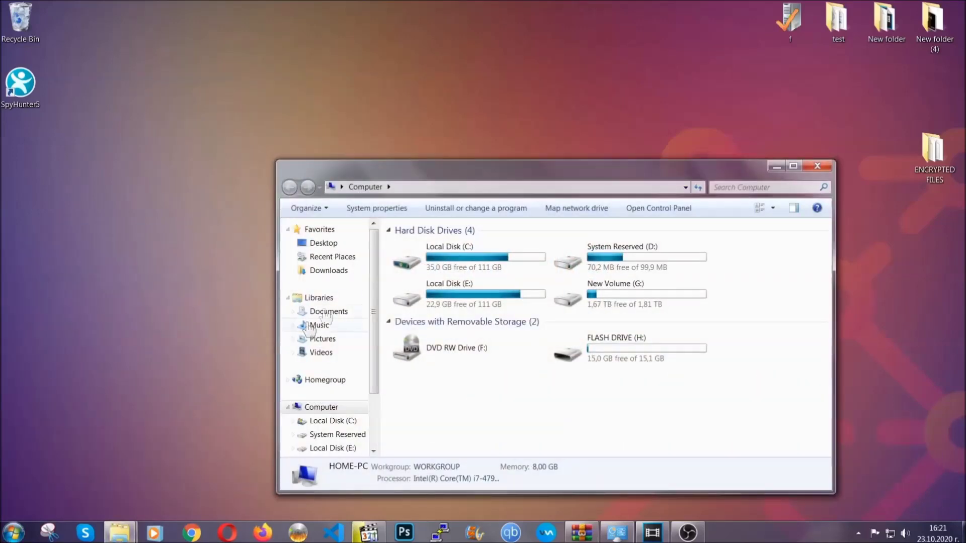
{"action": "left_click_drag", "start_coordinate": [524, 177], "coordinate": [461, 134]}
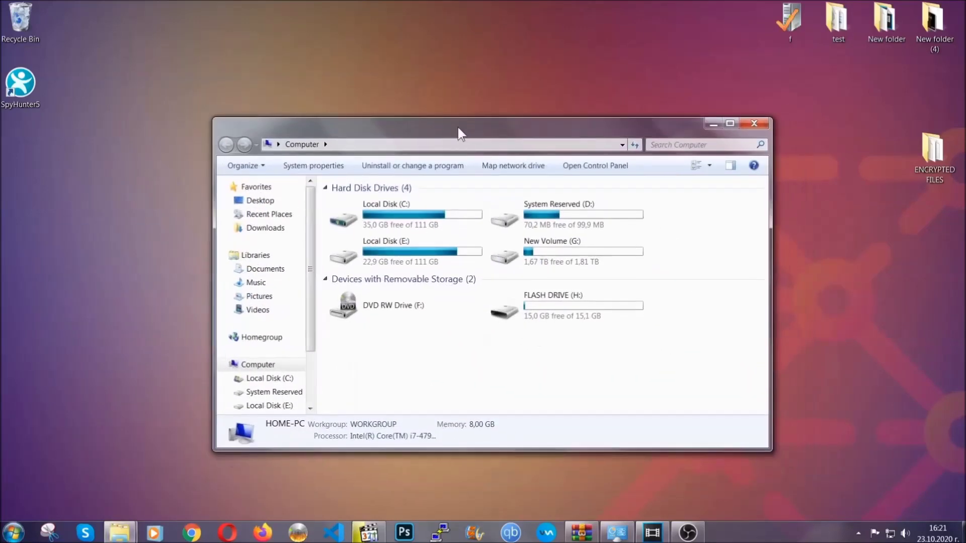
{"action": "left_click", "coordinate": [656, 145]}
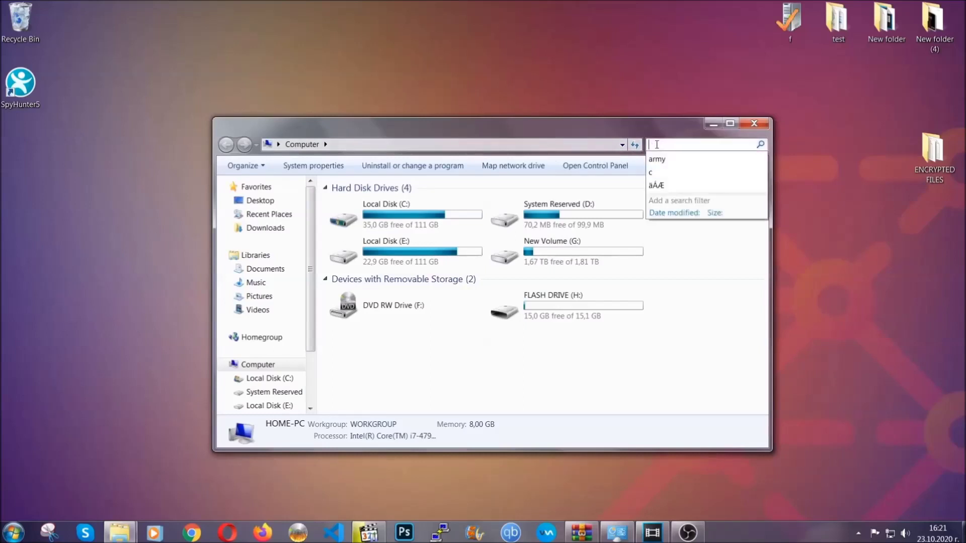
{"action": "type", "text": "file"}
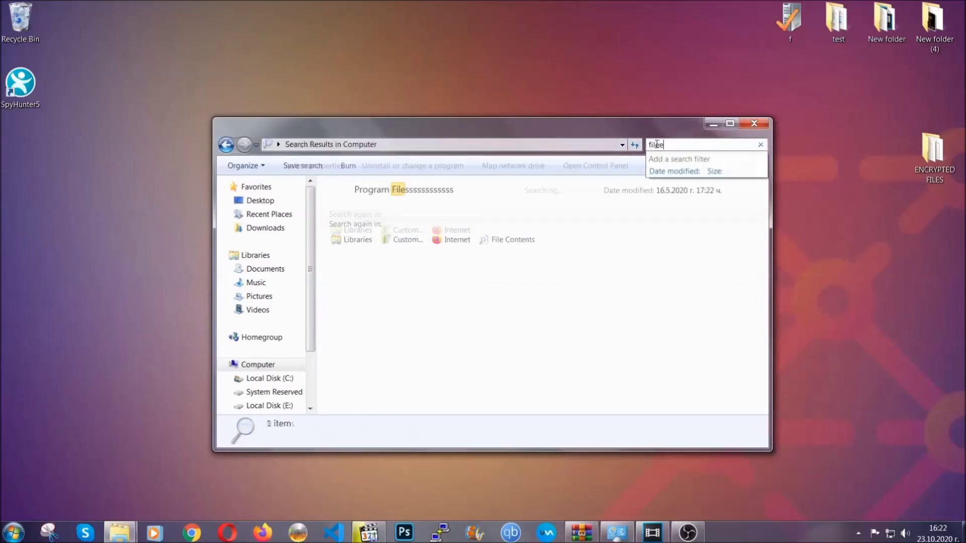
{"action": "type", "text": "extension:exe "}
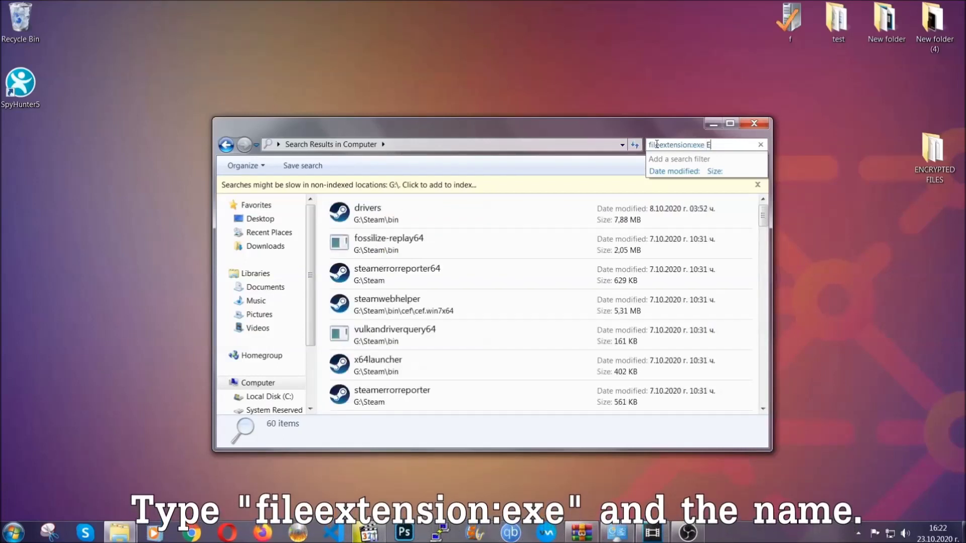
{"action": "type", "text": "Example Virus Name"}
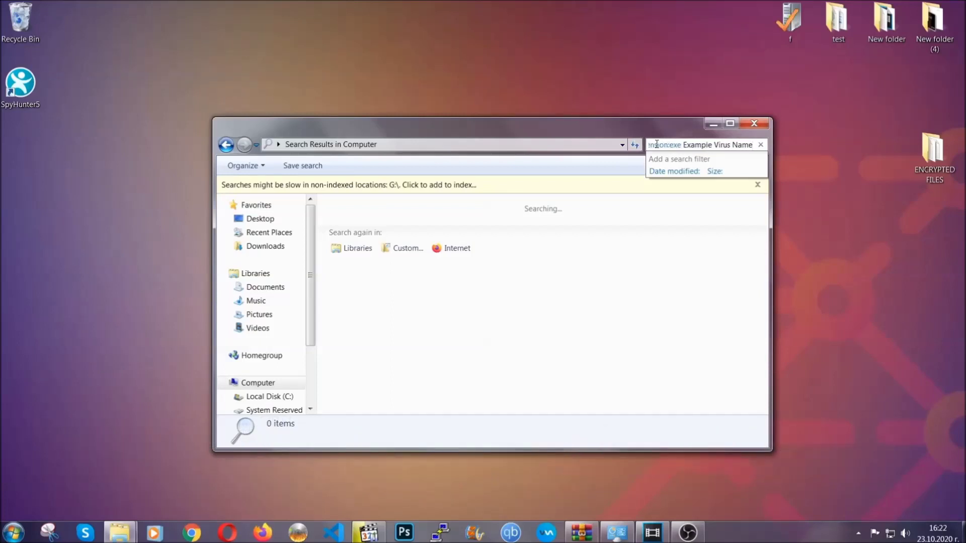
{"action": "key", "text": "Return"}
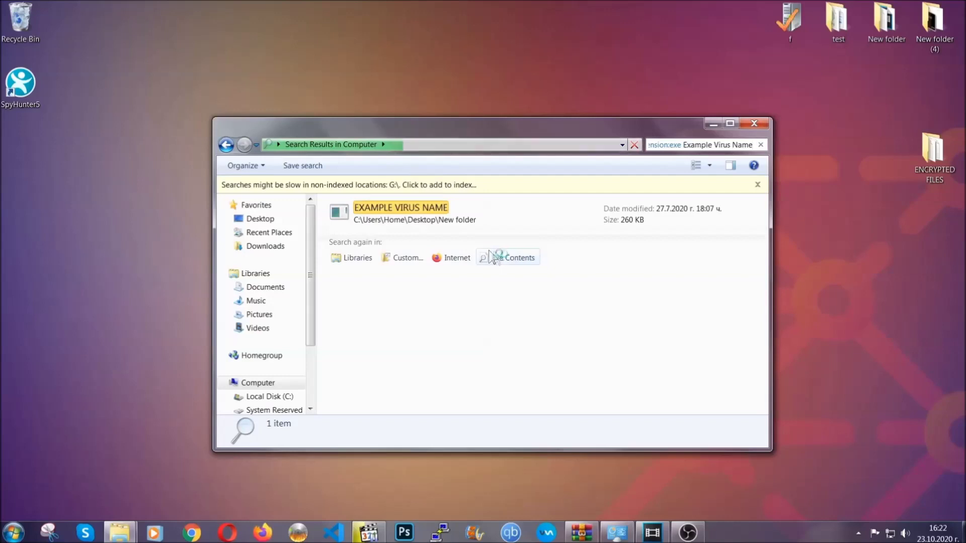
{"action": "left_click", "coordinate": [424, 210]}
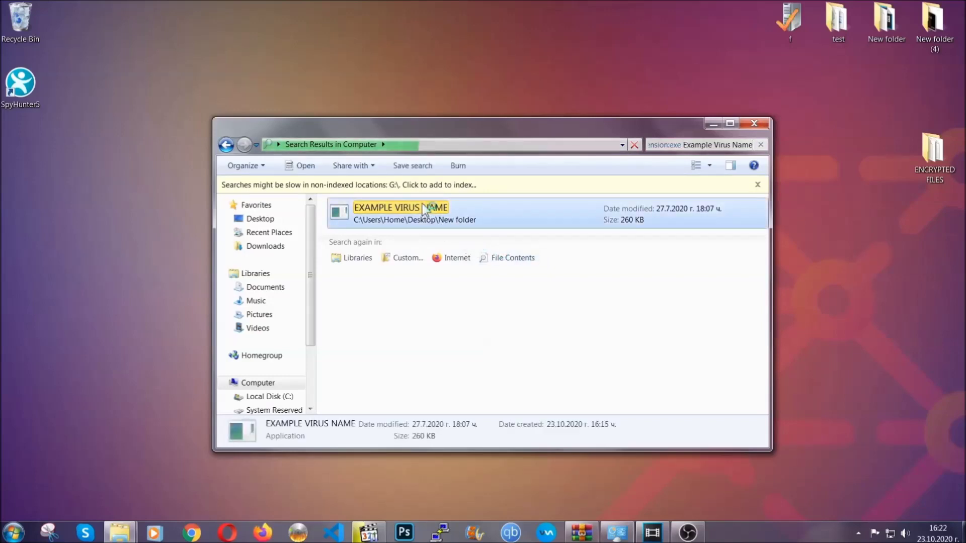
- Delete EXAMPLE VIRUS NAME to the Recycle Bin, close the search window, and press Win+R
{"action": "right_click", "coordinate": [424, 208]}
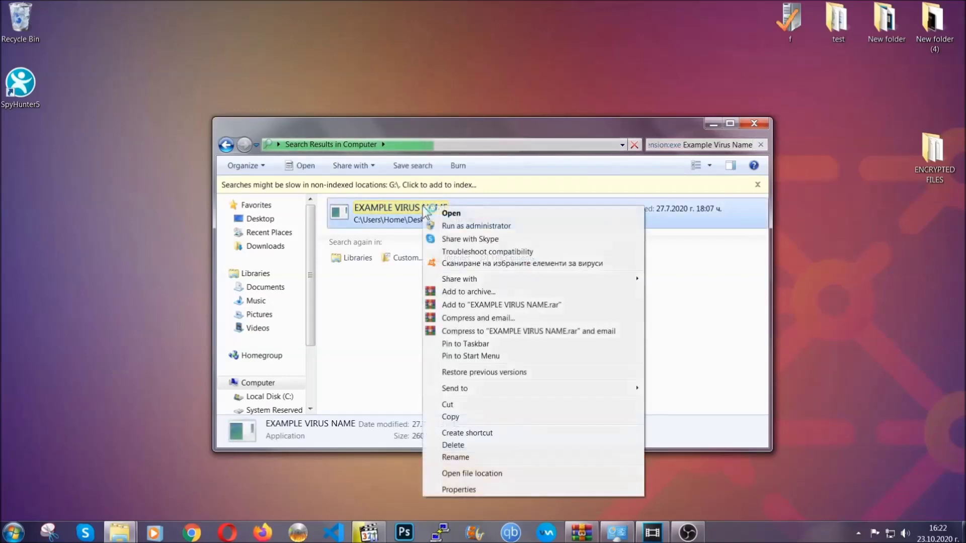
{"action": "left_click", "coordinate": [466, 444]}
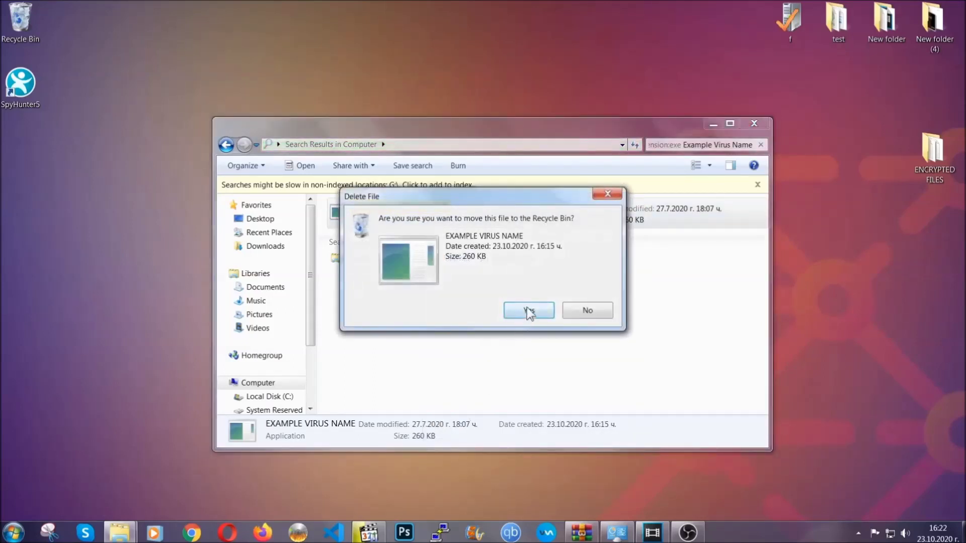
{"action": "left_click", "coordinate": [527, 309]}
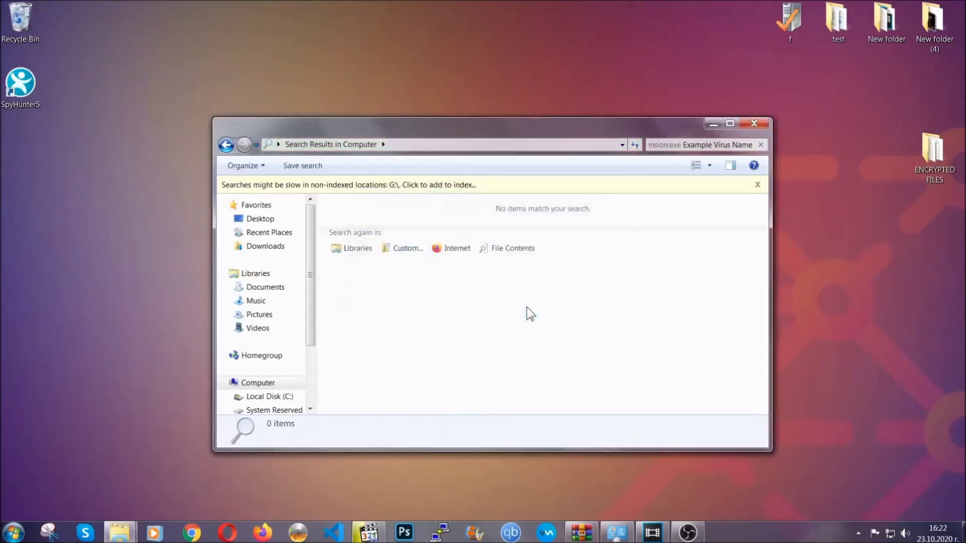
{"action": "left_click", "coordinate": [754, 123]}
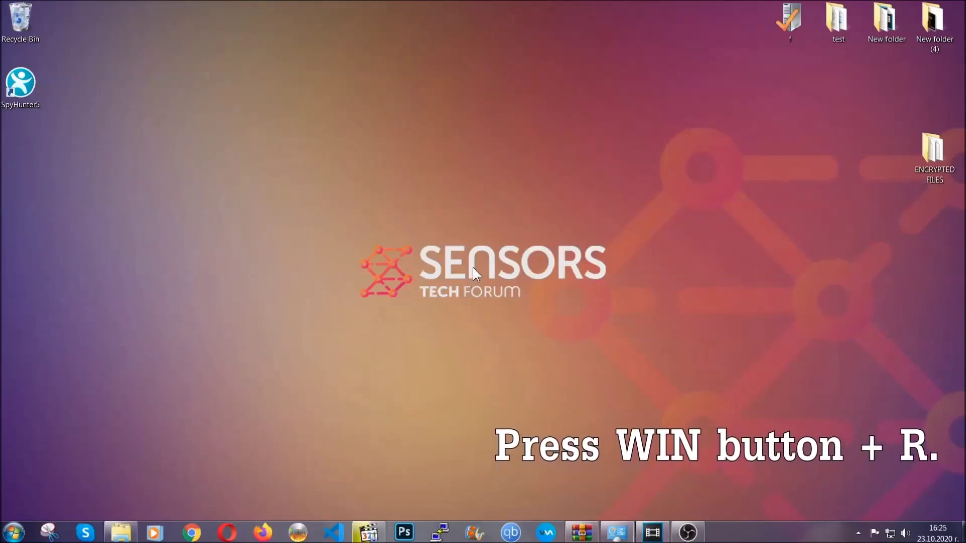
{"action": "key", "text": "super+r"}
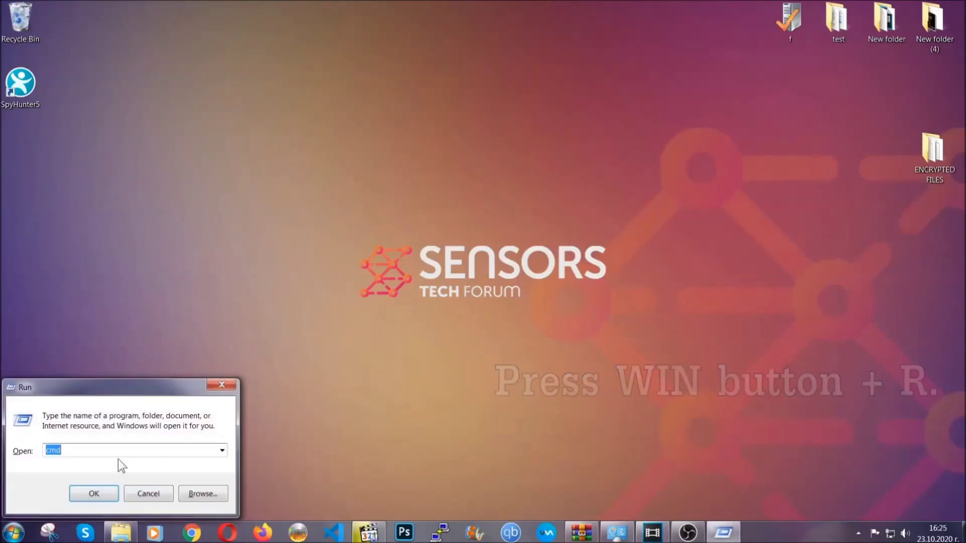
- Replace cmd with REGEDIT in the Run box to launch Registry Editor
{"action": "left_click", "coordinate": [91, 456]}
{"action": "left_click_drag", "start_coordinate": [91, 456], "coordinate": [12, 454]}
{"action": "type", "text": "REGEDIT"}
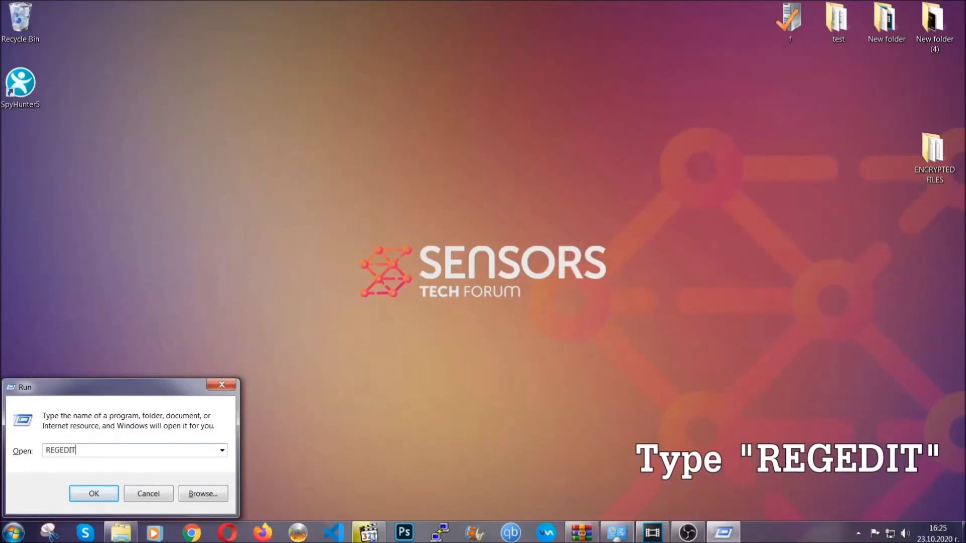
{"action": "left_click", "coordinate": [83, 491]}
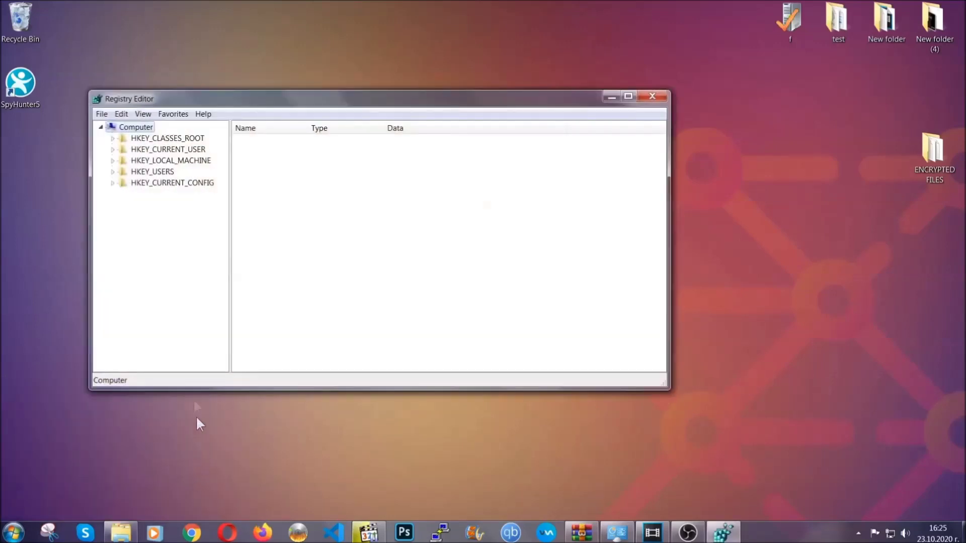
- Export the whole registry to a Desktop file named BACKUP
{"action": "left_click", "coordinate": [102, 115]}
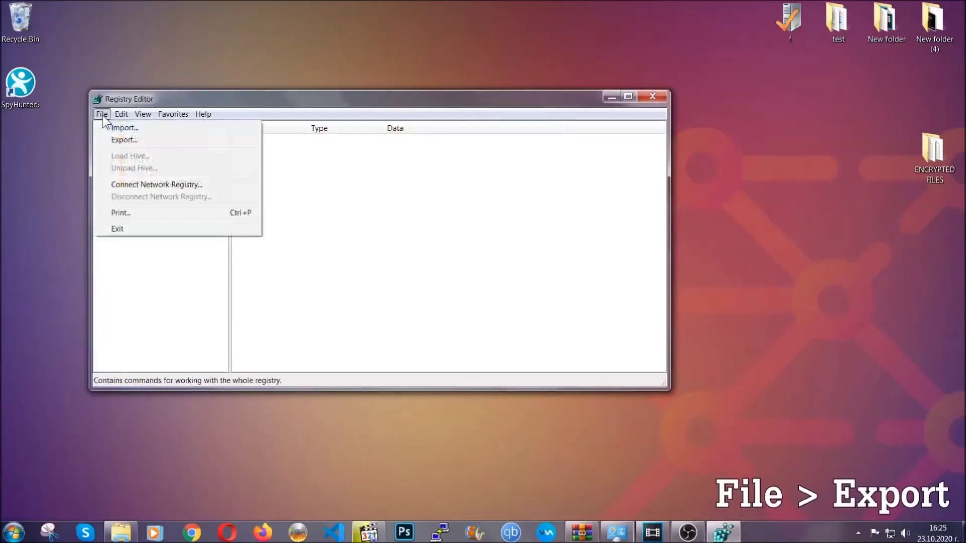
{"action": "left_click", "coordinate": [125, 139]}
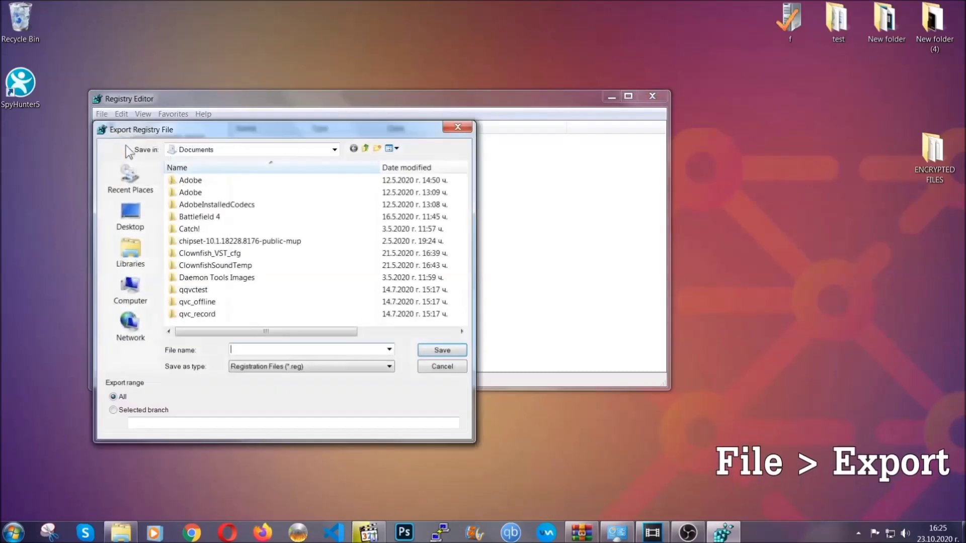
{"action": "left_click", "coordinate": [125, 213]}
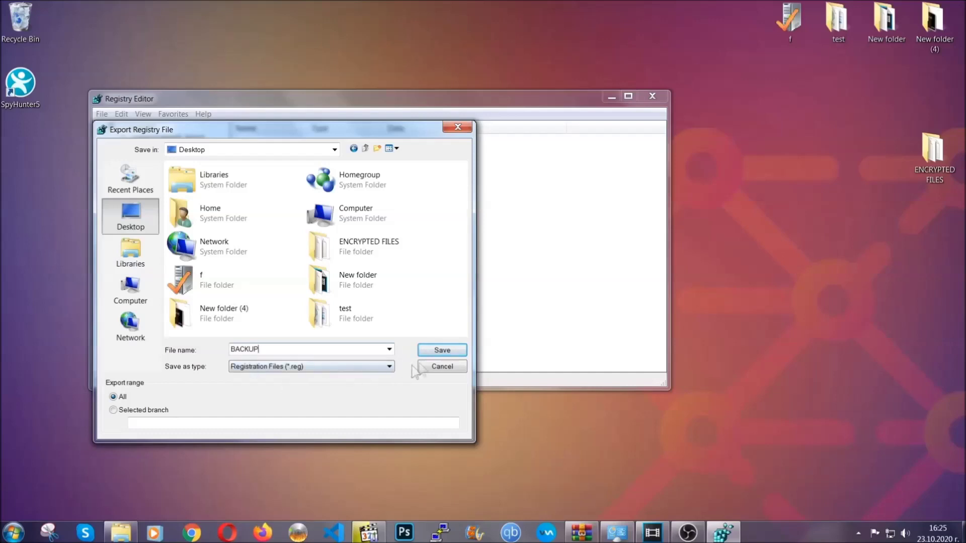
{"action": "left_click", "coordinate": [435, 351]}
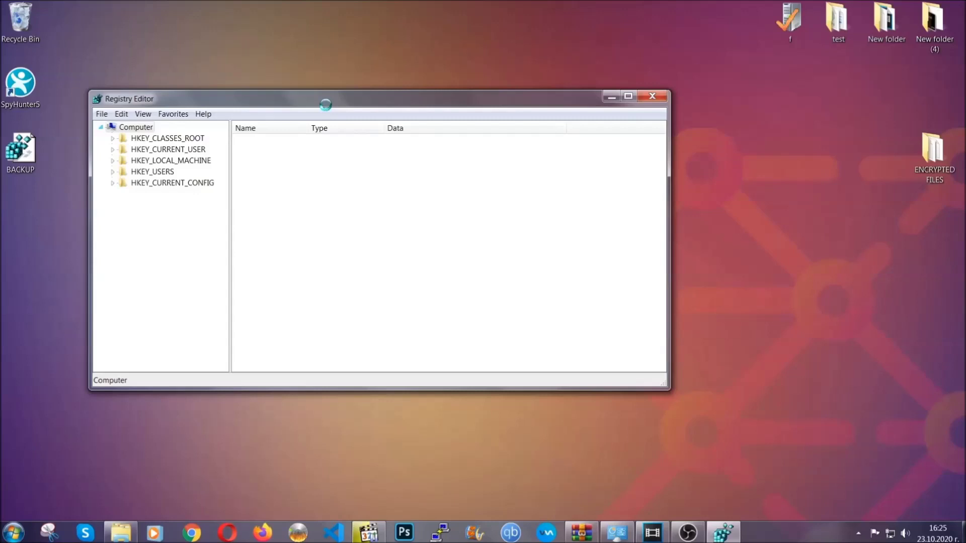
{"action": "left_click_drag", "start_coordinate": [324, 105], "coordinate": [421, 137]}
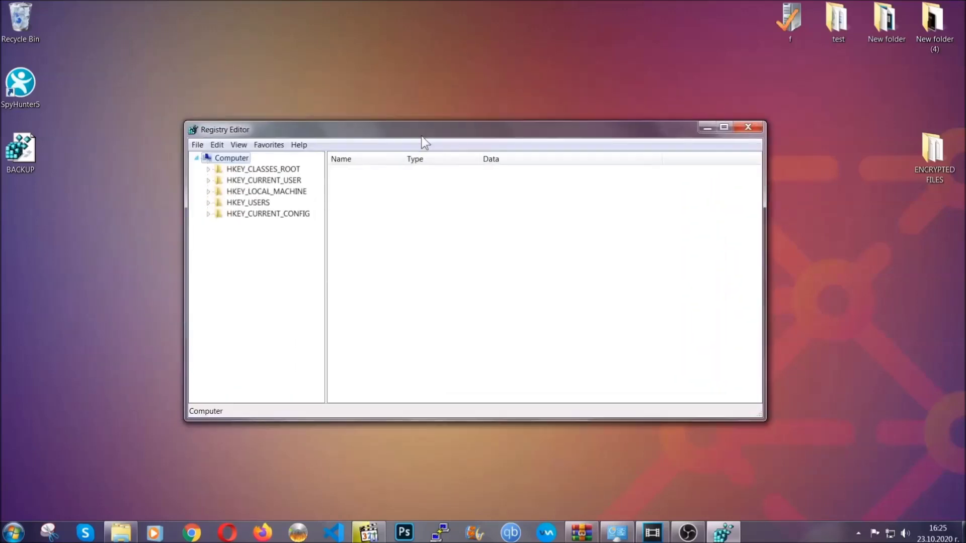
{"action": "left_click", "coordinate": [198, 147]}
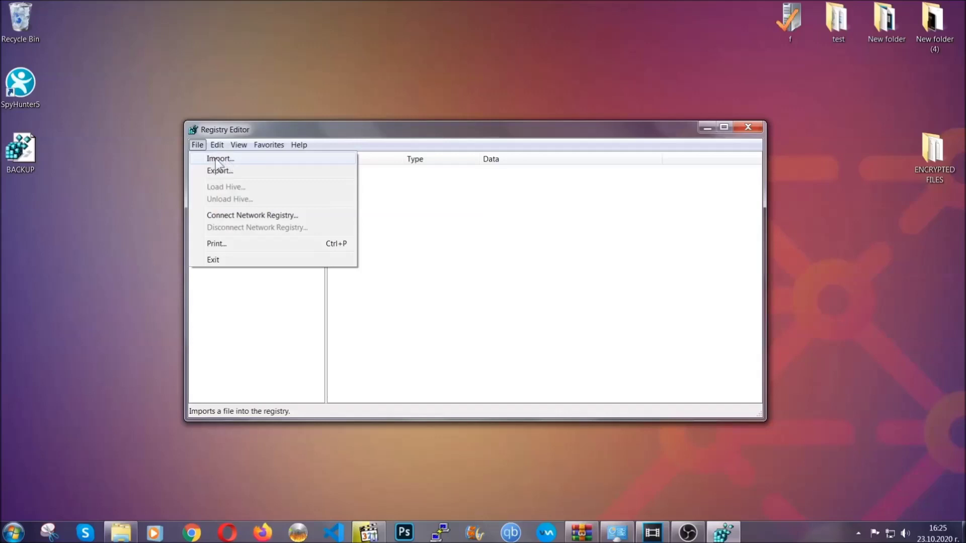
{"action": "left_click", "coordinate": [197, 145]}
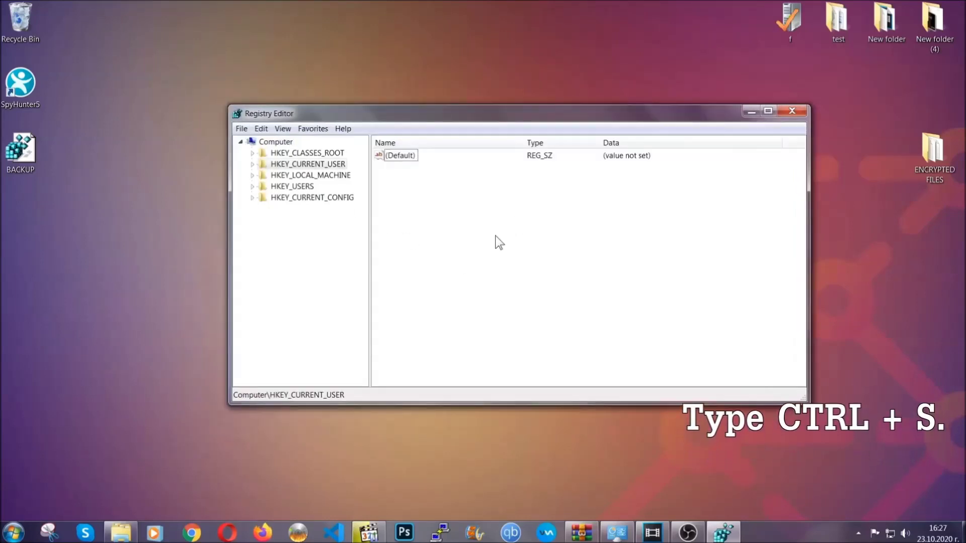
- Search for RunOnce, then open HKCU\...\CurrentVersion\Run to list its startup values
{"action": "key", "text": "ctrl+f"}
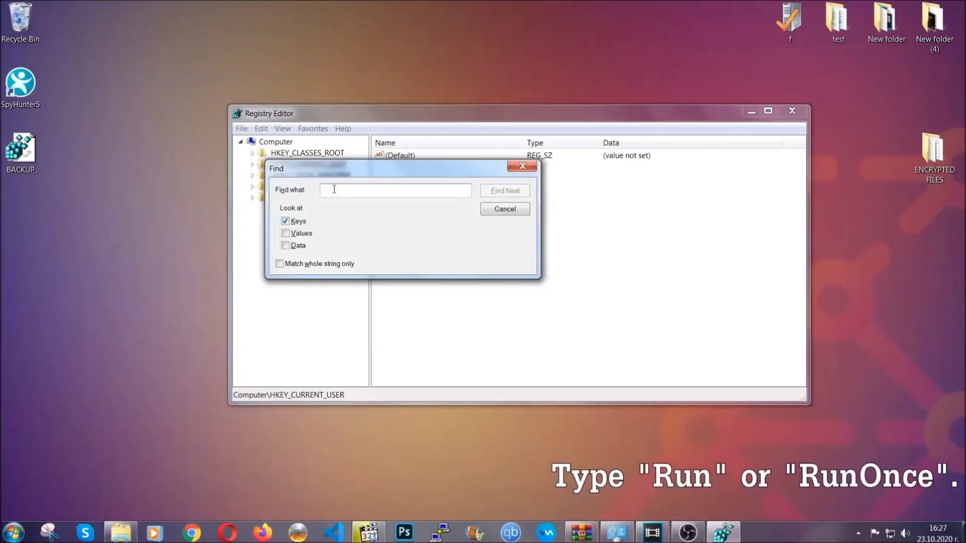
{"action": "type", "text": "RunO"}
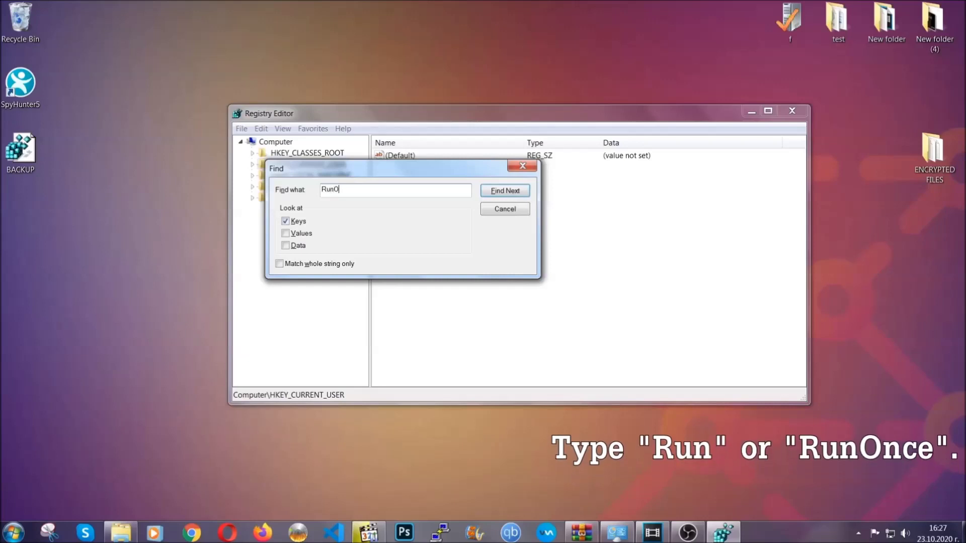
{"action": "type", "text": "nce"}
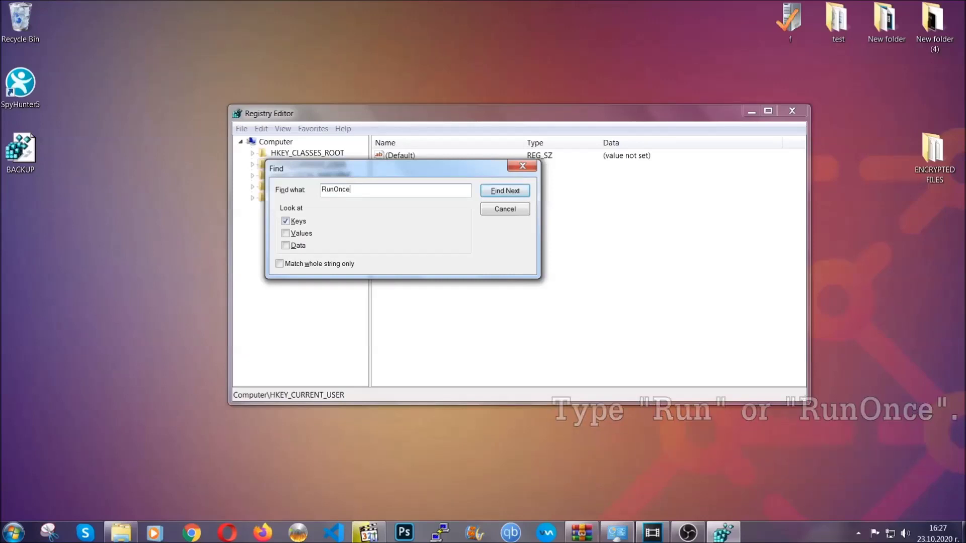
{"action": "left_click", "coordinate": [515, 194]}
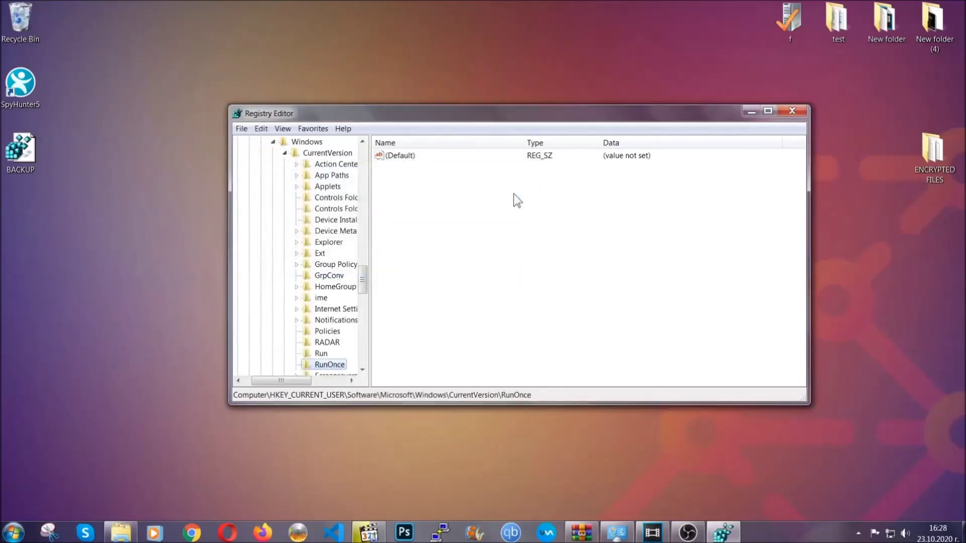
{"action": "left_click_drag", "start_coordinate": [363, 277], "coordinate": [363, 288]}
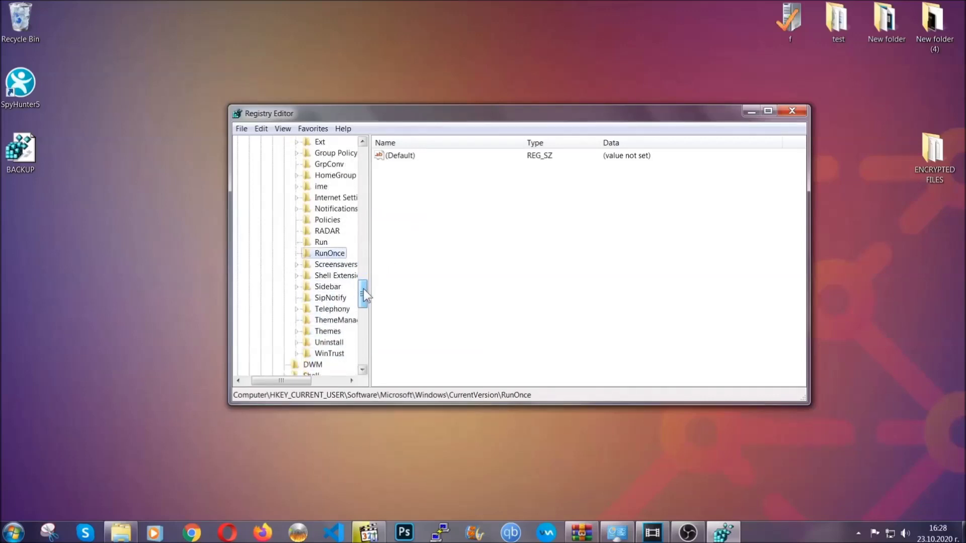
{"action": "left_click", "coordinate": [321, 242]}
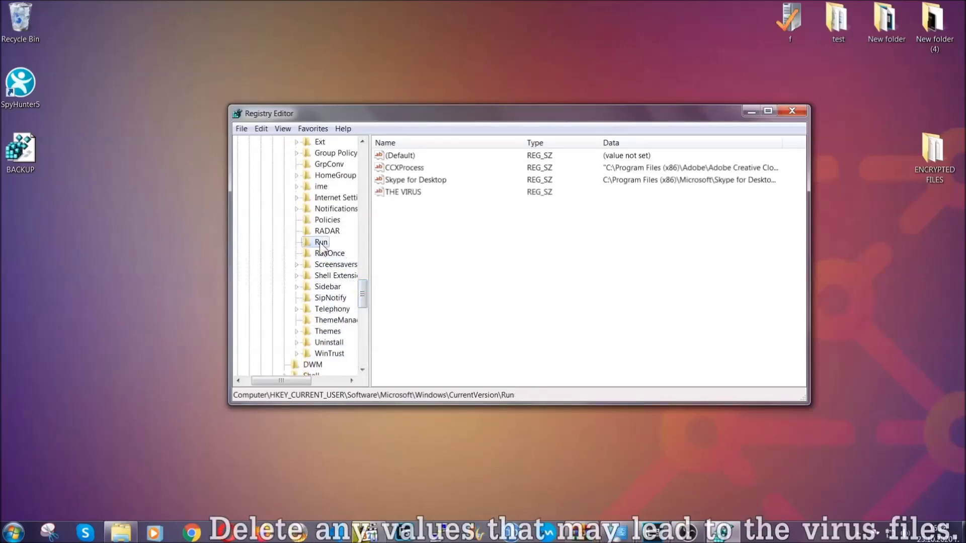
- Delete the THE VIRUS value from the Run key and return to the browser's ransomware article
{"action": "left_click", "coordinate": [396, 193]}
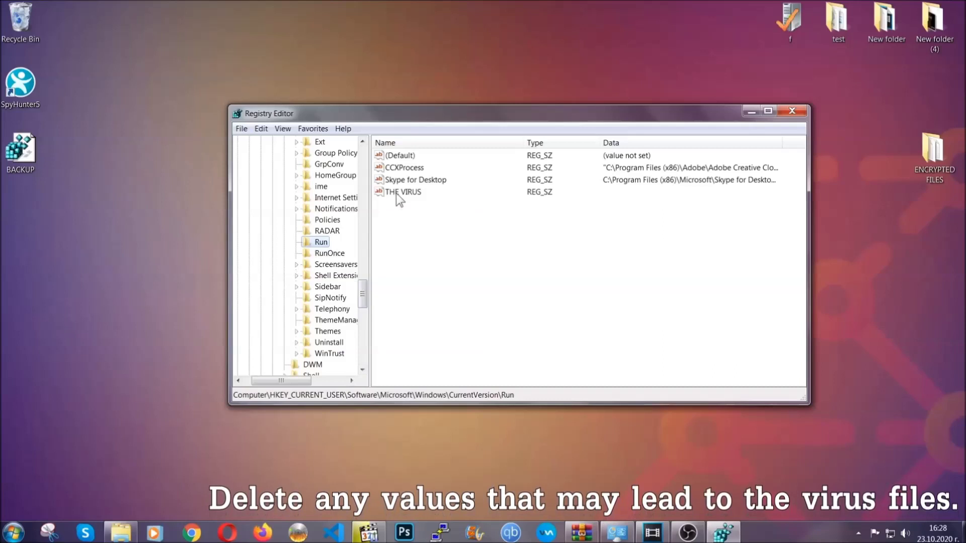
{"action": "right_click", "coordinate": [396, 194]}
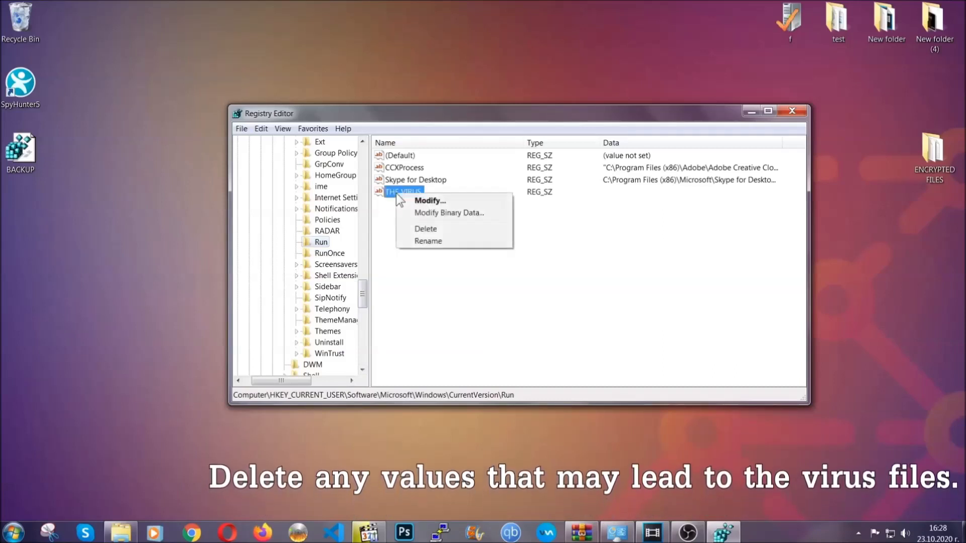
{"action": "left_click", "coordinate": [416, 230]}
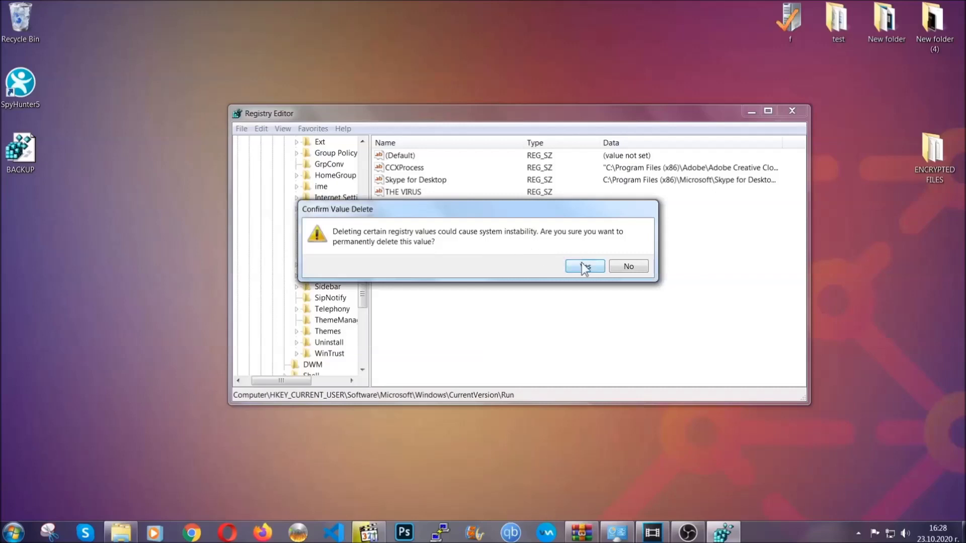
{"action": "left_click", "coordinate": [585, 267]}
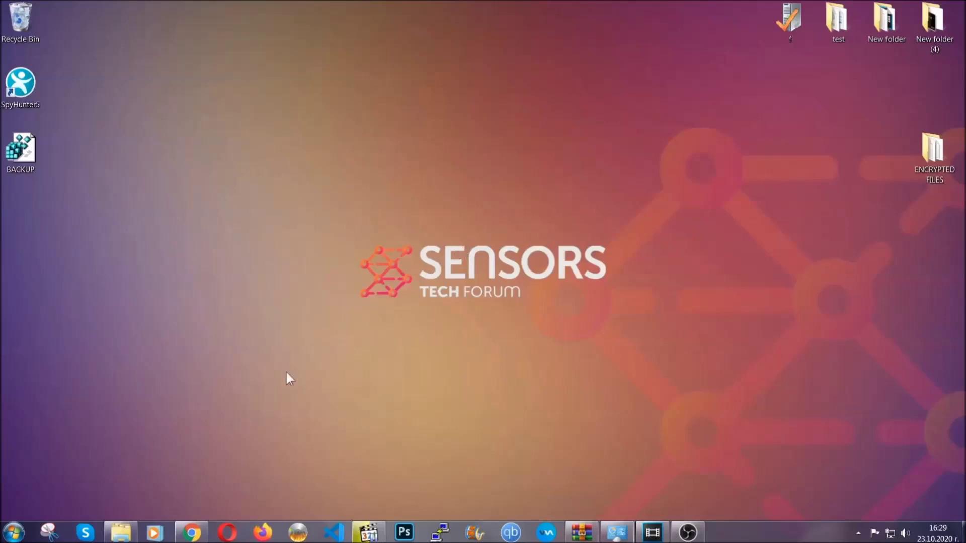
{"action": "left_click", "coordinate": [191, 533]}
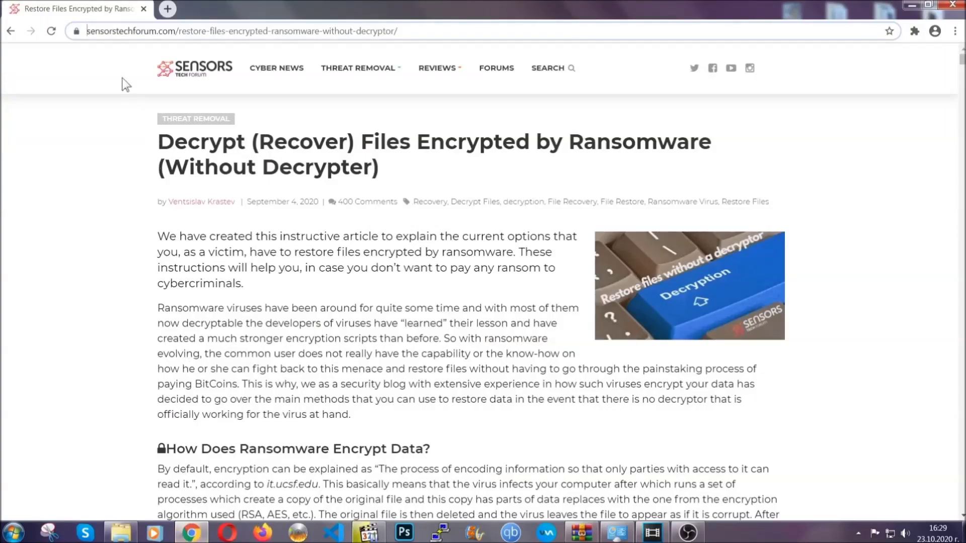
- Select the SensorsTechForum article's address and expand its 'Method 2 – Restore Data via Windows Backup' section
{"action": "left_click_drag", "start_coordinate": [88, 31], "coordinate": [436, 35]}
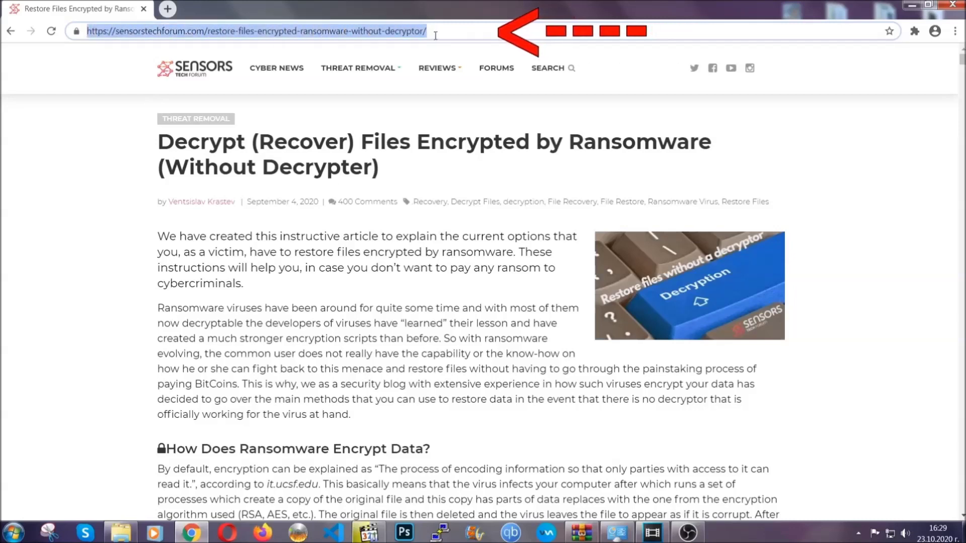
{"action": "mouse_move", "coordinate": [437, 99]}
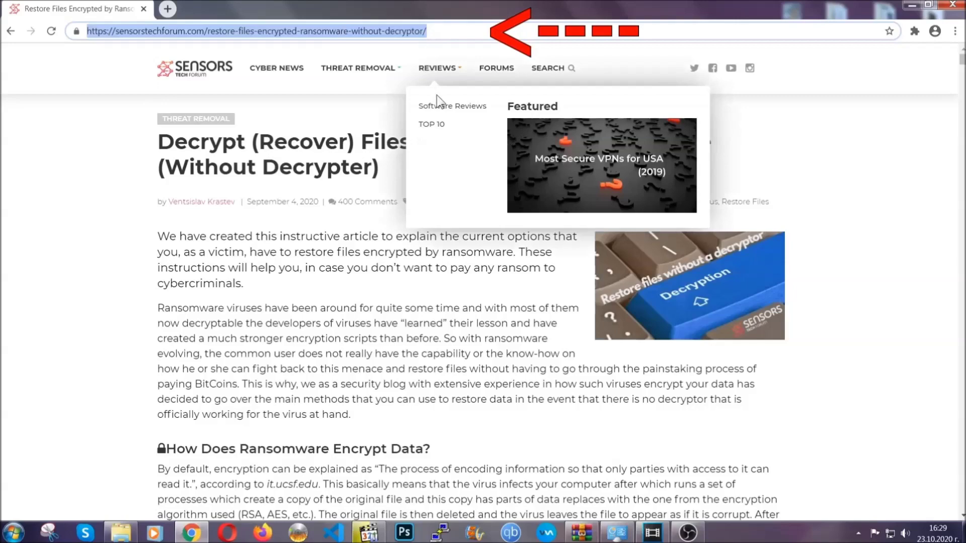
{"action": "scroll", "coordinate": [496, 274], "scroll_direction": "down", "scroll_amount": 5}
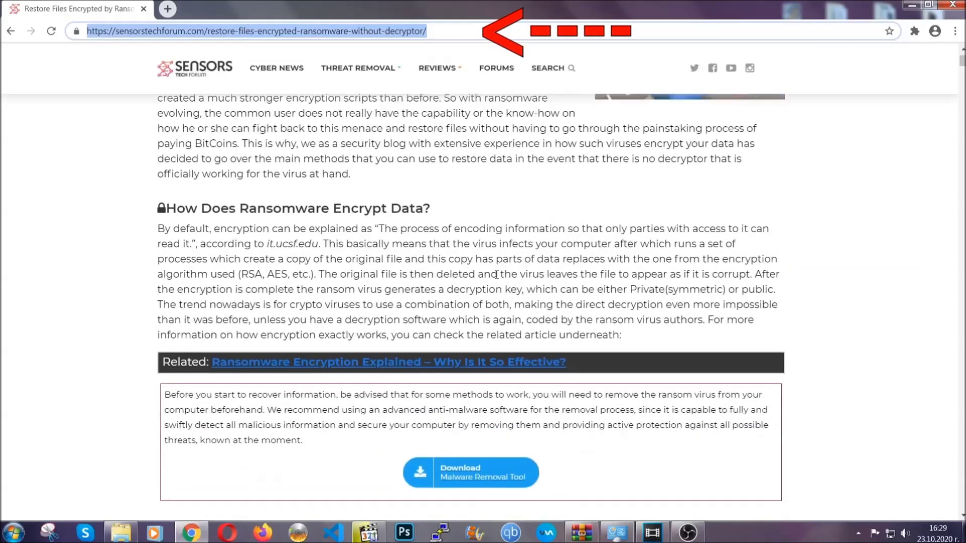
{"action": "scroll", "coordinate": [497, 274], "scroll_direction": "down", "scroll_amount": 6}
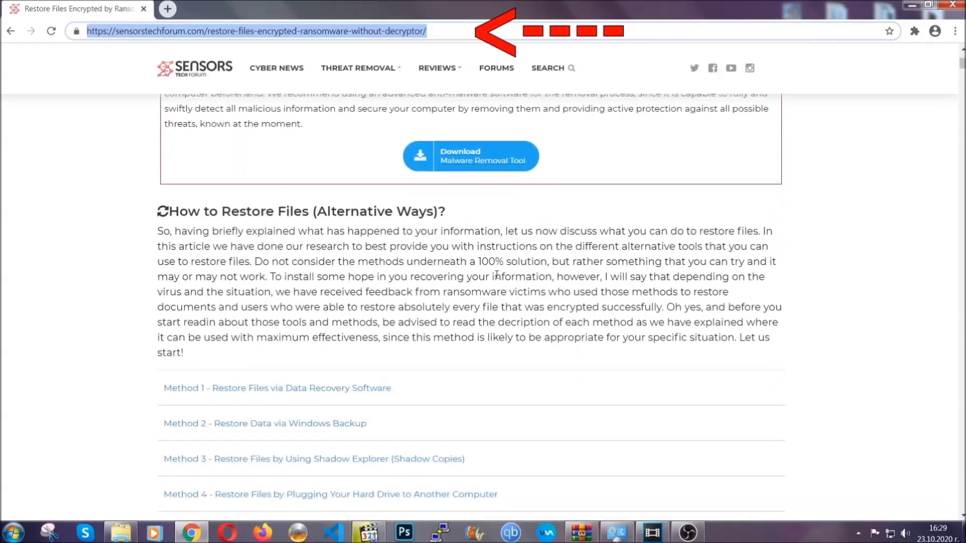
{"action": "scroll", "coordinate": [497, 274], "scroll_direction": "down", "scroll_amount": 1}
{"action": "scroll", "coordinate": [498, 277], "scroll_direction": "down", "scroll_amount": 3}
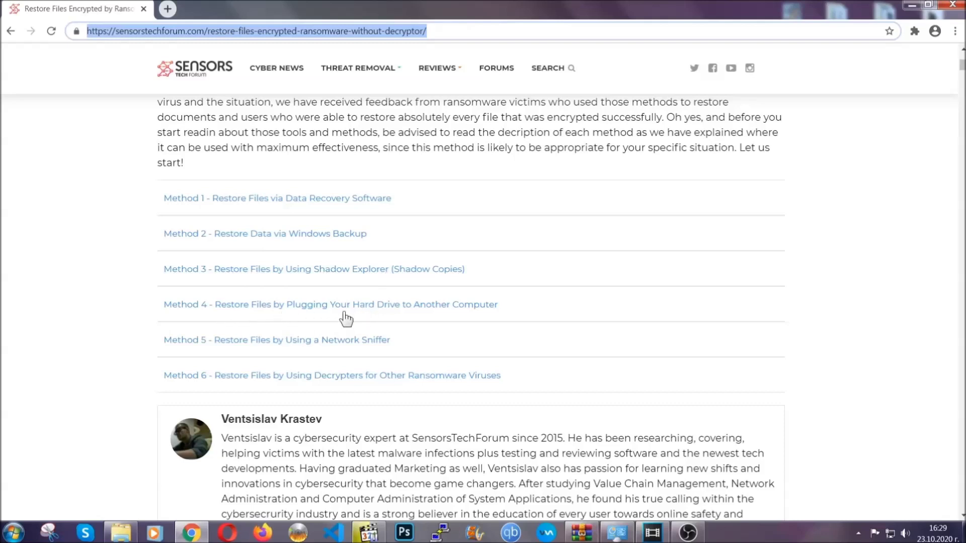
{"action": "left_click", "coordinate": [301, 233]}
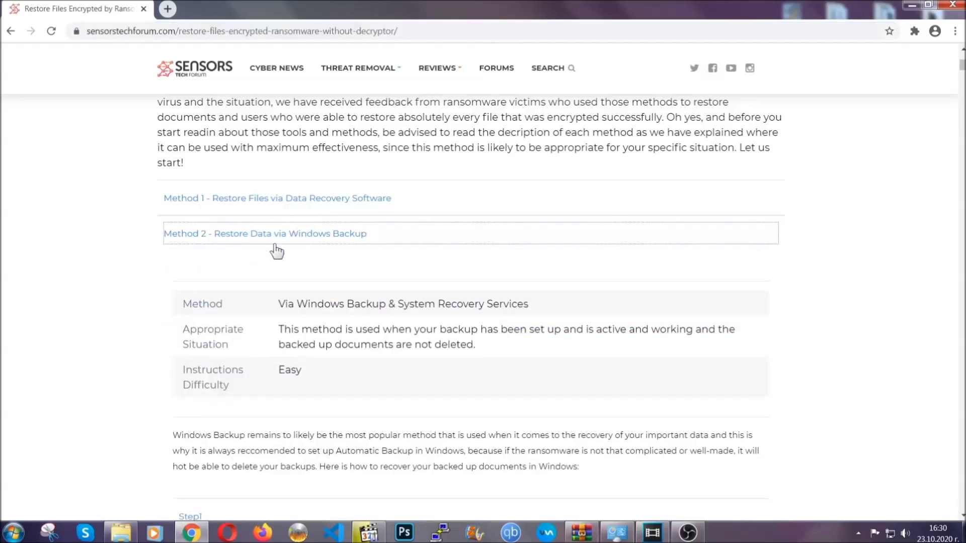
- Expand Step1, Step2 and Step3 of the Windows Backup method to show their instructions
{"action": "left_click_drag", "start_coordinate": [280, 302], "coordinate": [339, 375]}
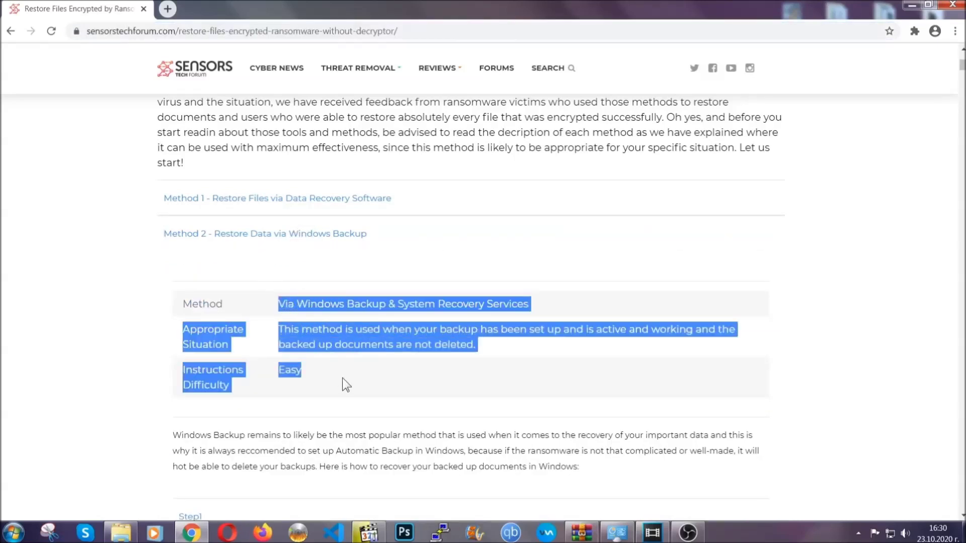
{"action": "left_click", "coordinate": [342, 378]}
{"action": "scroll", "coordinate": [345, 375], "scroll_direction": "down", "scroll_amount": 4}
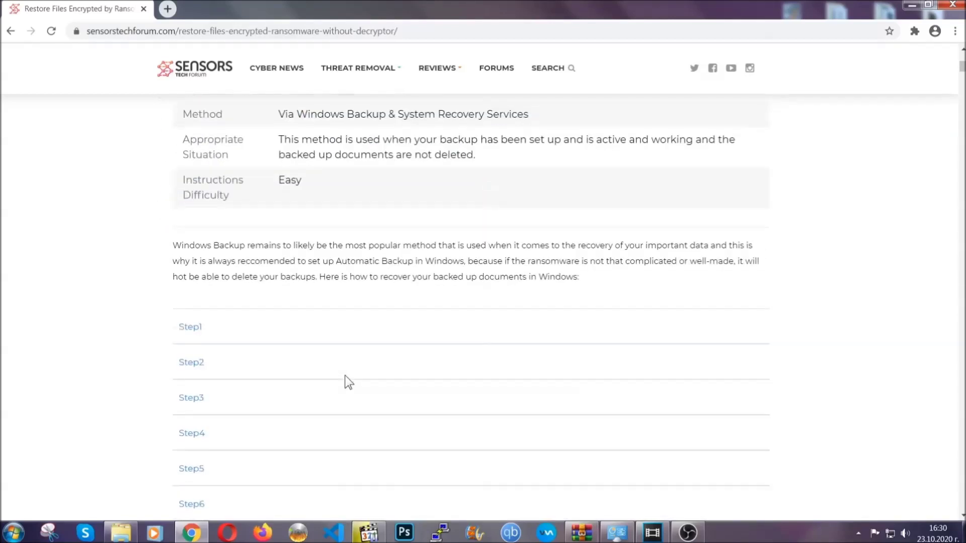
{"action": "left_click", "coordinate": [201, 264]}
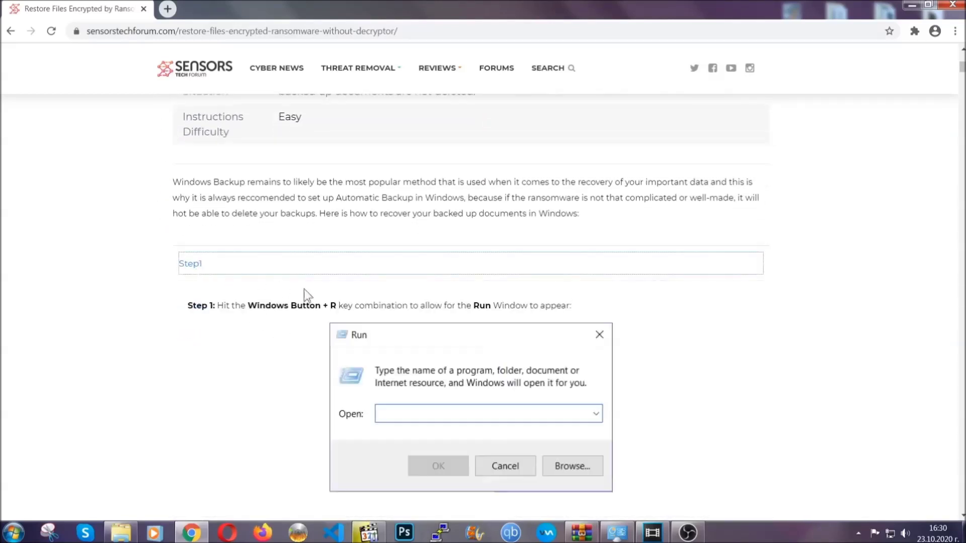
{"action": "scroll", "coordinate": [452, 313], "scroll_direction": "down", "scroll_amount": 5}
{"action": "left_click", "coordinate": [227, 317]}
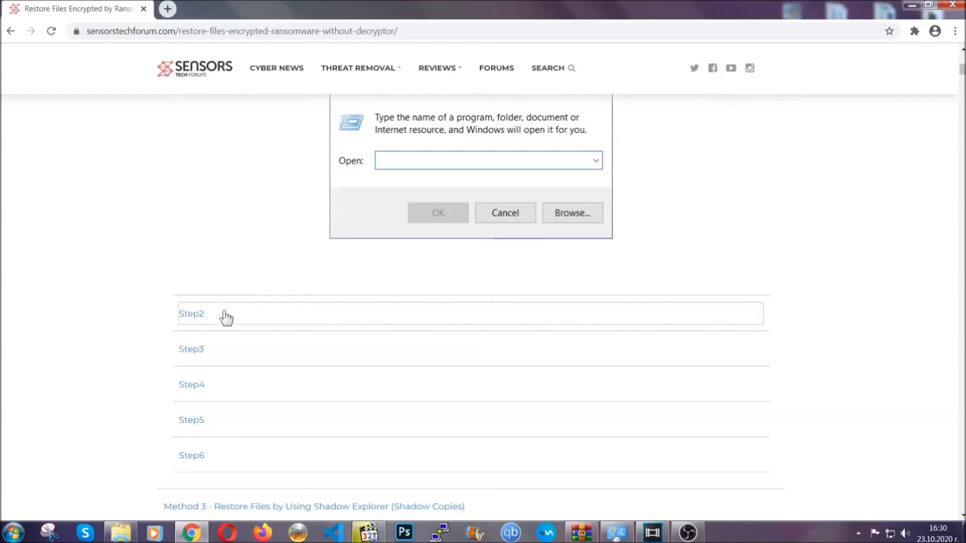
{"action": "scroll", "coordinate": [403, 319], "scroll_direction": "down", "scroll_amount": 5}
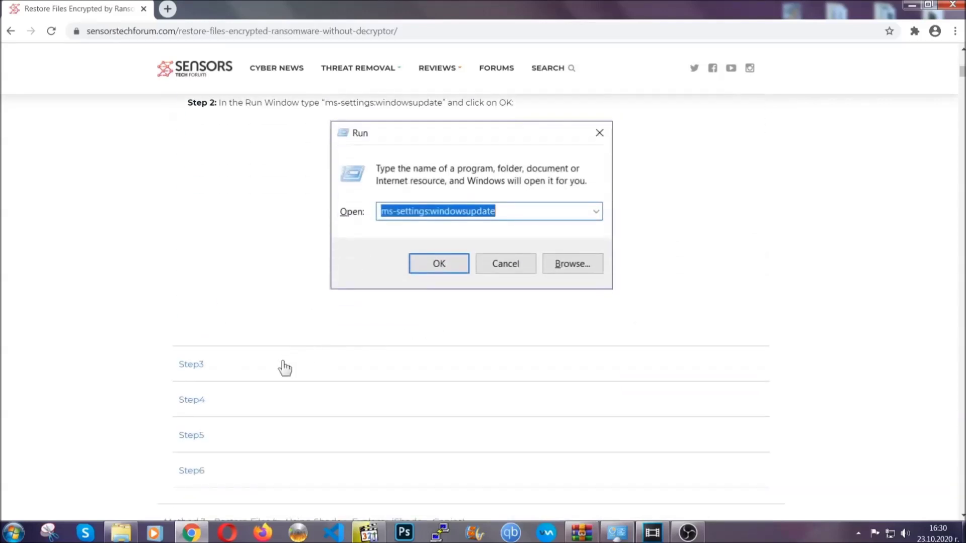
{"action": "left_click", "coordinate": [285, 368]}
- Look over the expanded steps, then minimize Chrome to return to the desktop
{"action": "scroll", "coordinate": [427, 345], "scroll_direction": "down", "scroll_amount": 4}
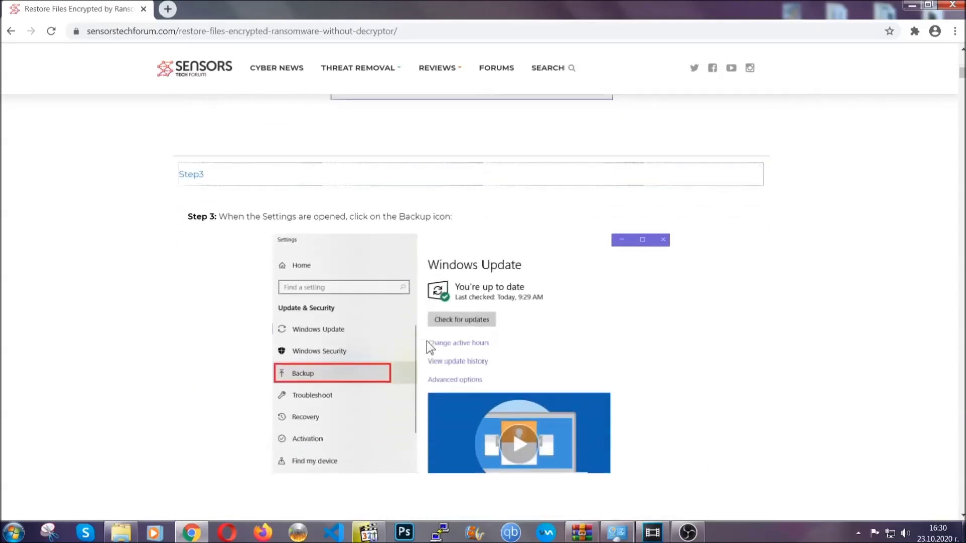
{"action": "scroll", "coordinate": [426, 341], "scroll_direction": "down", "scroll_amount": 3}
{"action": "scroll", "coordinate": [425, 343], "scroll_direction": "down", "scroll_amount": 2}
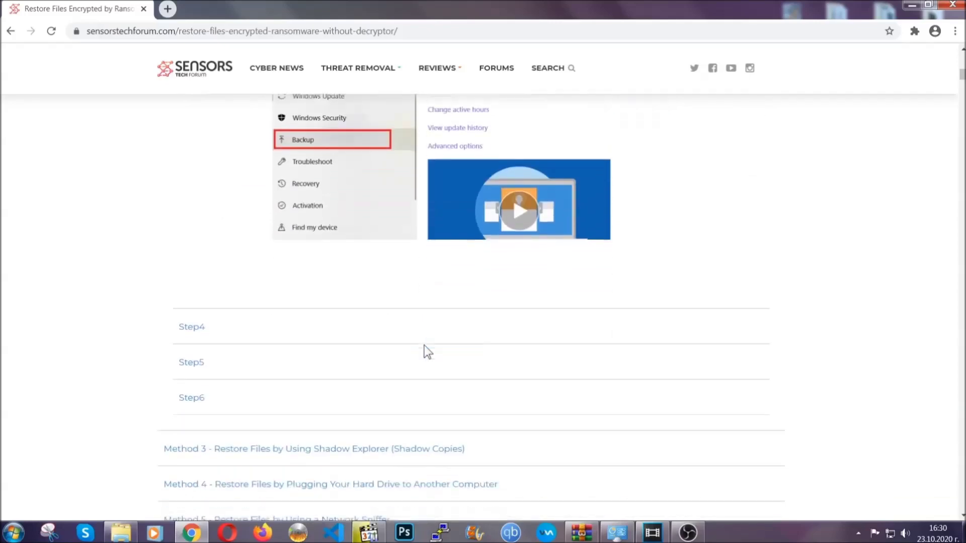
{"action": "scroll", "coordinate": [424, 346], "scroll_direction": "down", "scroll_amount": 8}
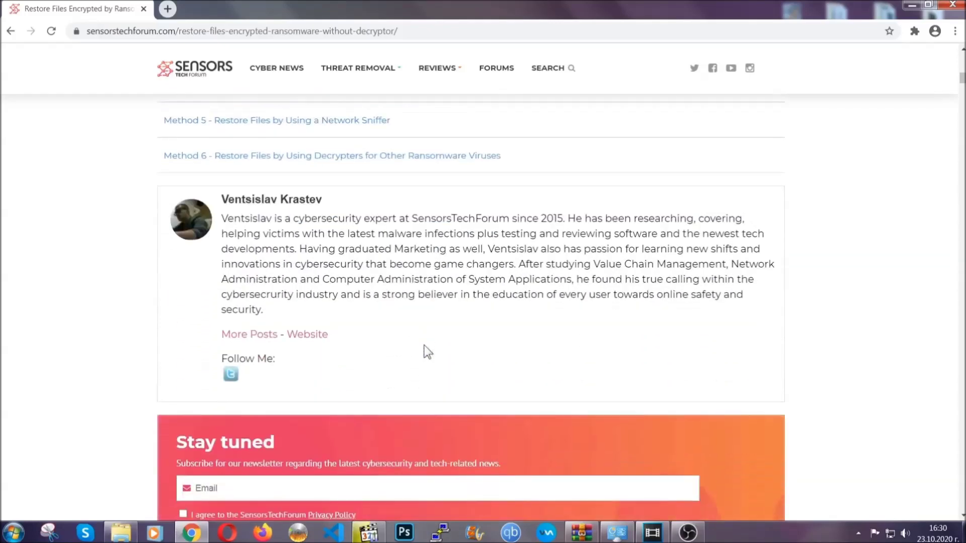
{"action": "scroll", "coordinate": [424, 345], "scroll_direction": "up", "scroll_amount": 20}
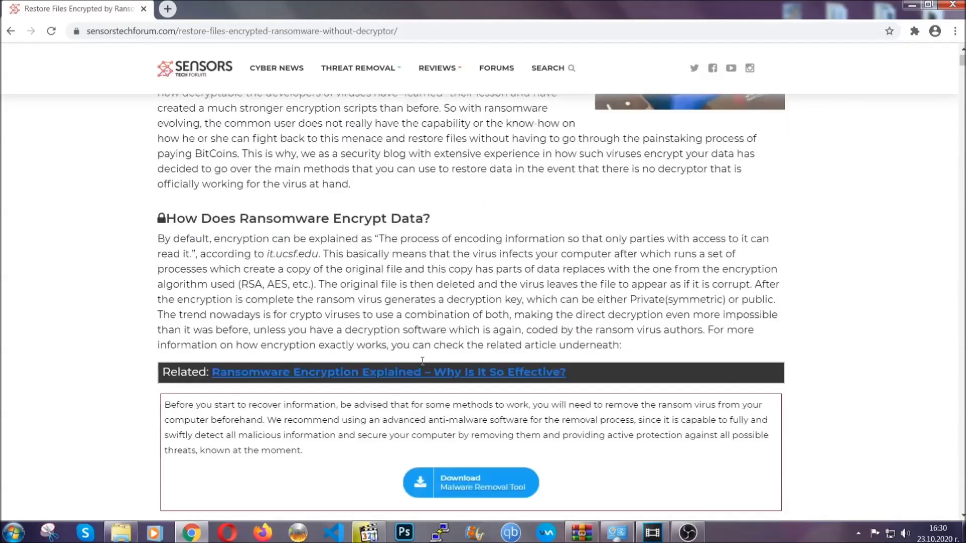
{"action": "scroll", "coordinate": [422, 360], "scroll_direction": "up", "scroll_amount": 5}
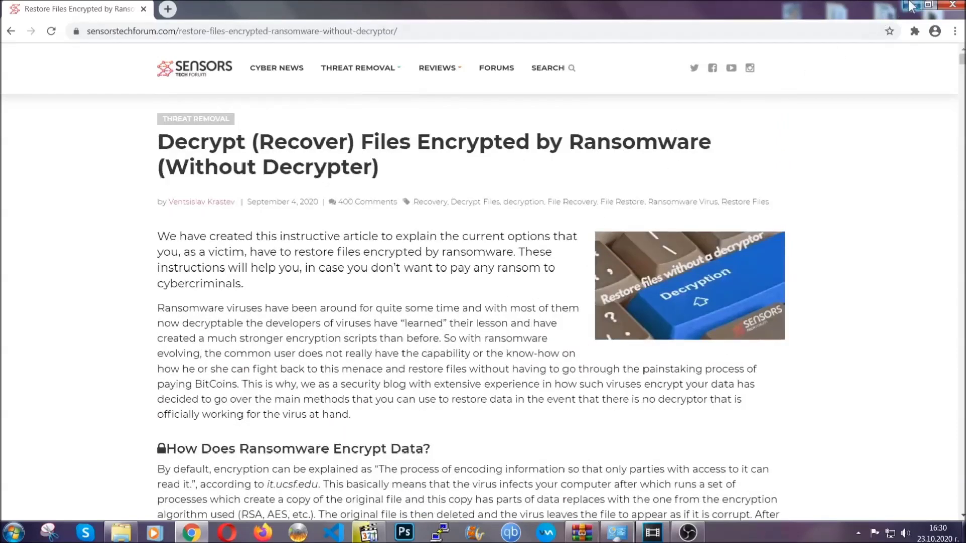
{"action": "left_click", "coordinate": [911, 5]}
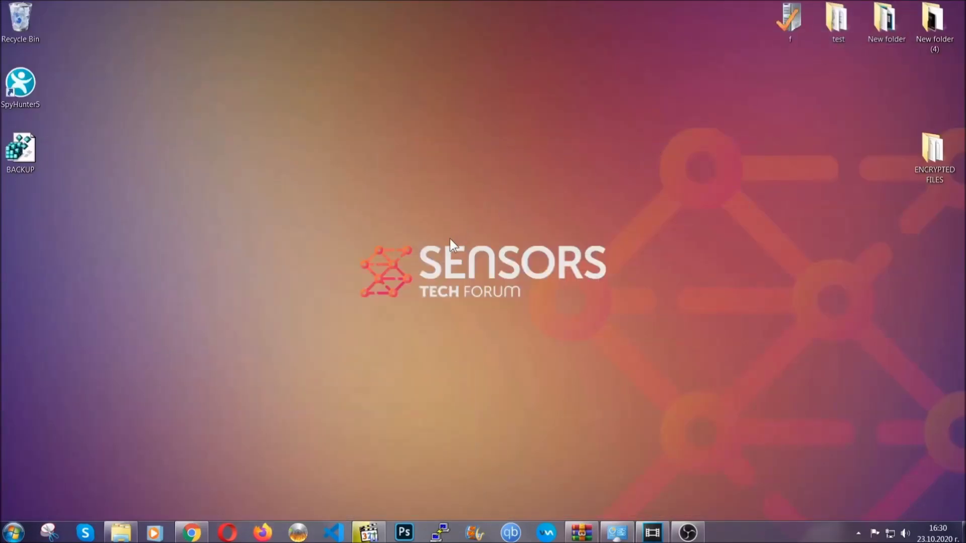